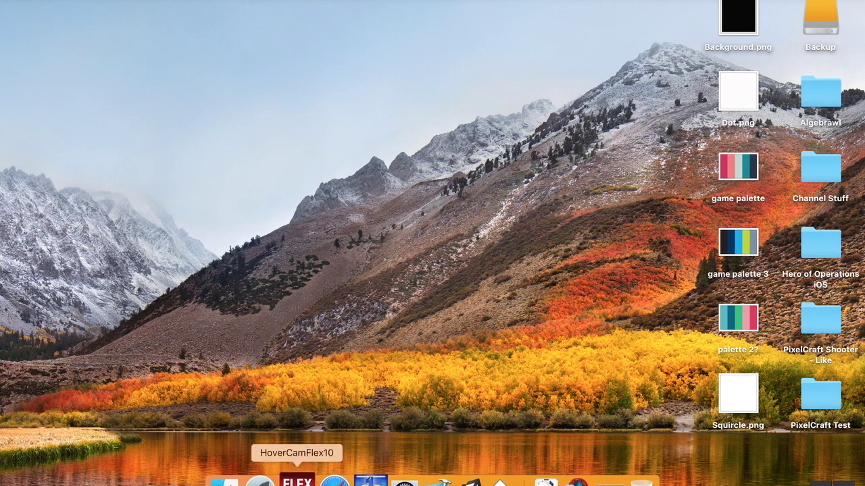
# Launch HoverCam Flex from the Dock to open its camera window
pyautogui.click(297, 481)
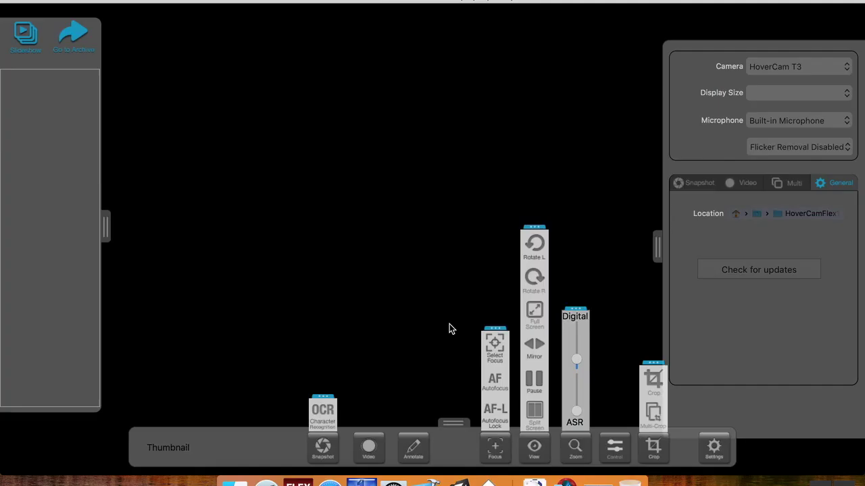
# Collapse the settings panel to view the phone's live game feed, then minimize HoverCam Flex
pyautogui.click(654, 244)
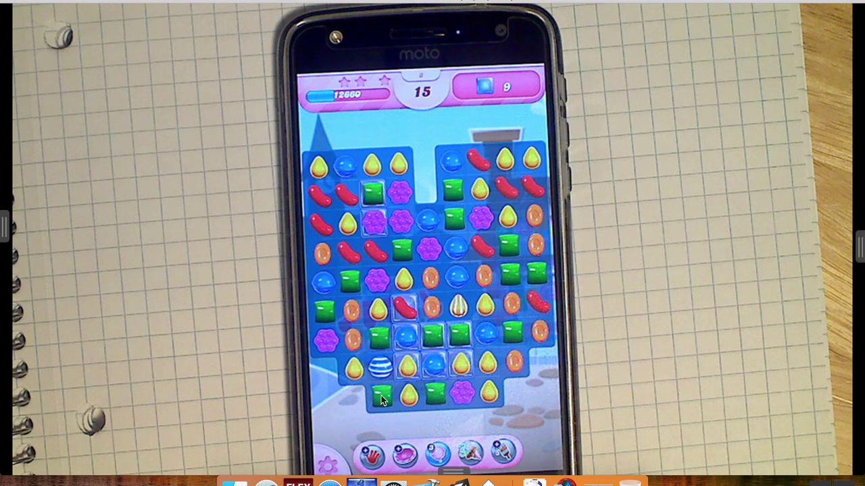
pyautogui.click(24, 2)
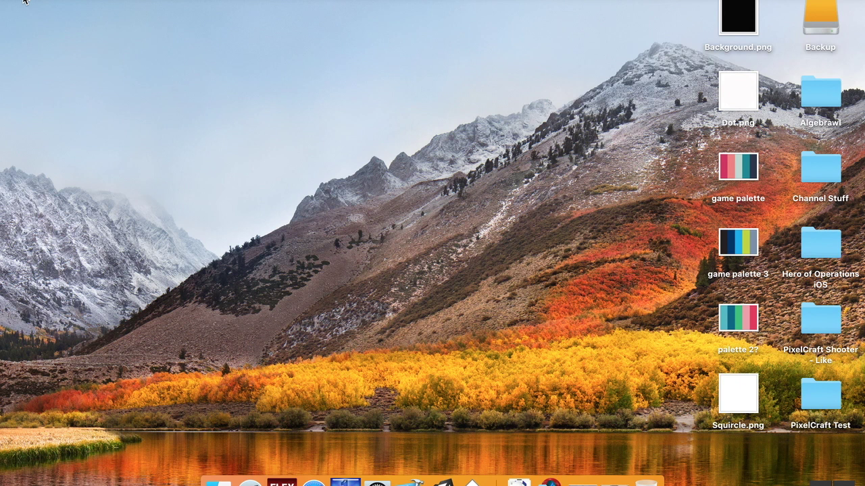
# Restore Safari, scroll through the Unity Personal, Plus and Pro plan comparison, then minimize Safari
pyautogui.click(313, 481)
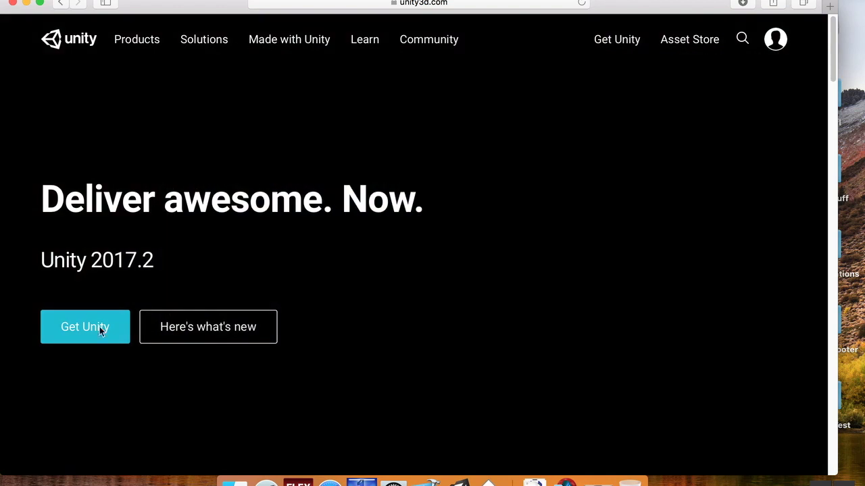
pyautogui.click(101, 329)
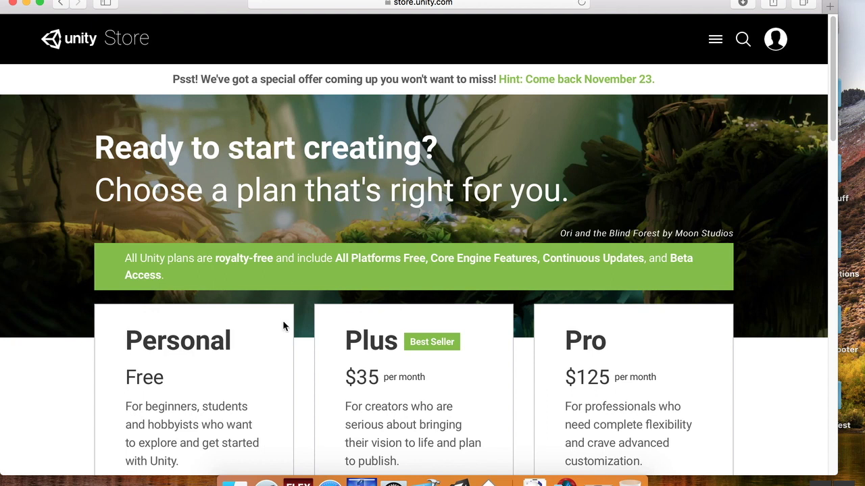
pyautogui.scroll(-3, 310, 337)
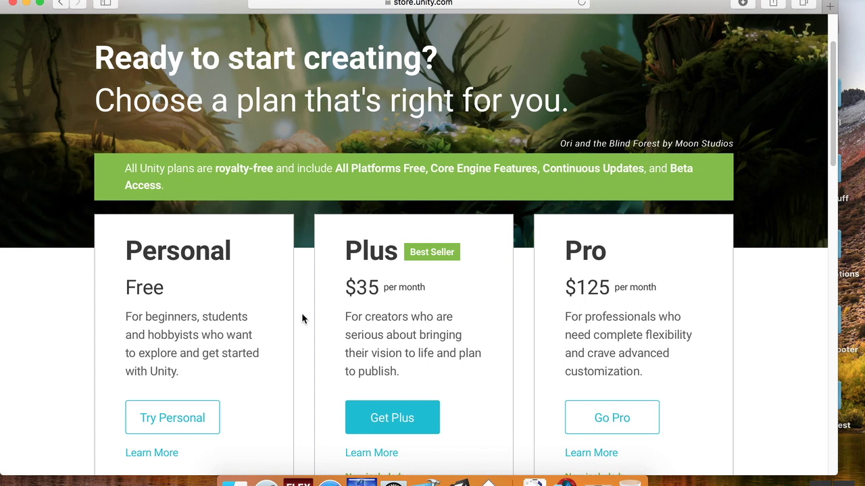
pyautogui.scroll(-2, 301, 314)
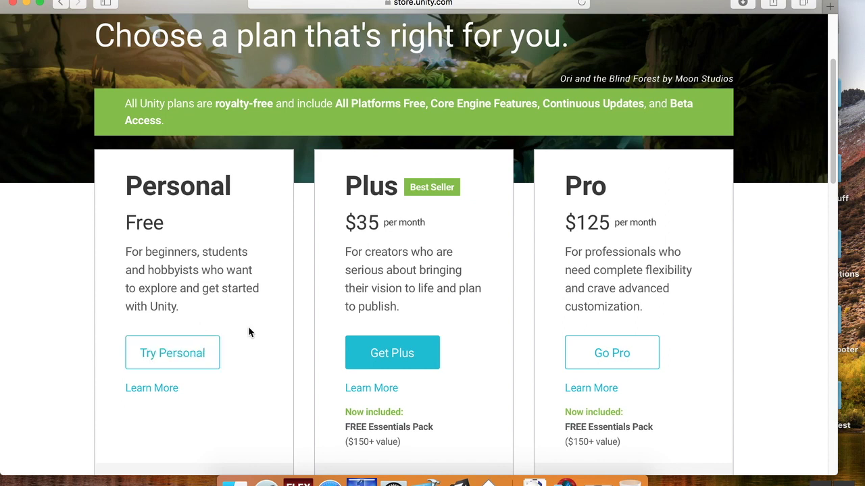
pyautogui.scroll(-5, 251, 324)
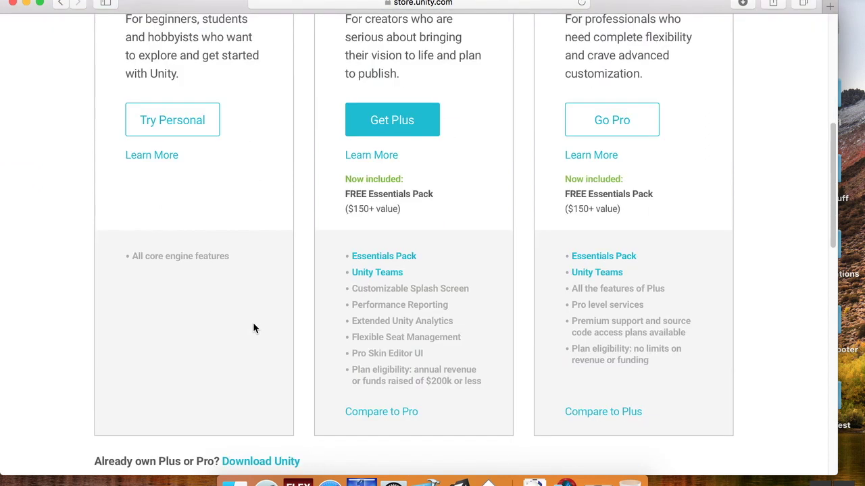
pyautogui.click(25, 3)
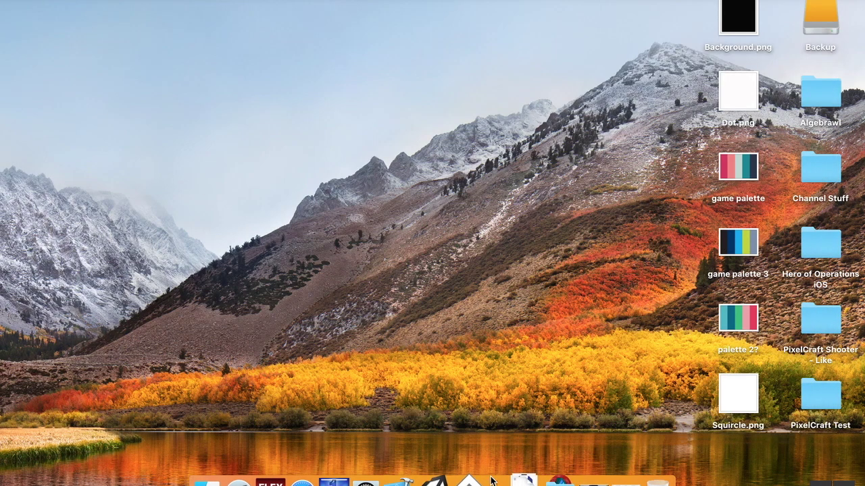
# Launch Unity and create a new 2D project called 'Match 3 Clone'
pyautogui.click(439, 481)
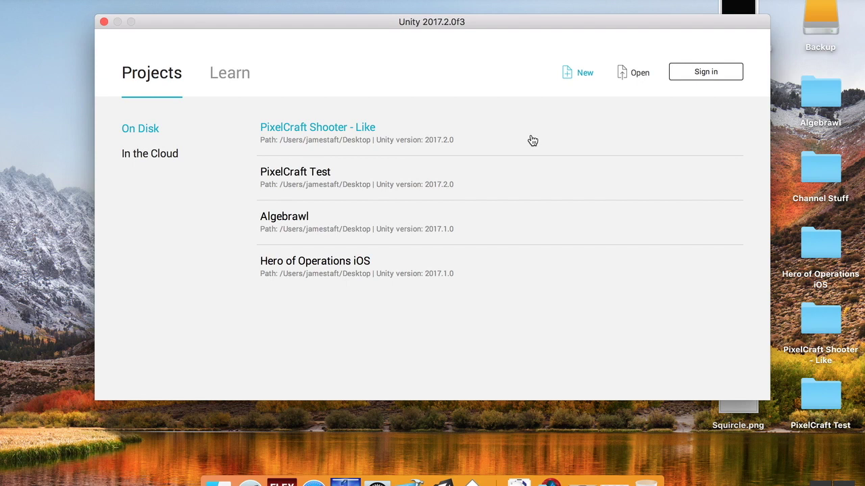
pyautogui.press('super+n')
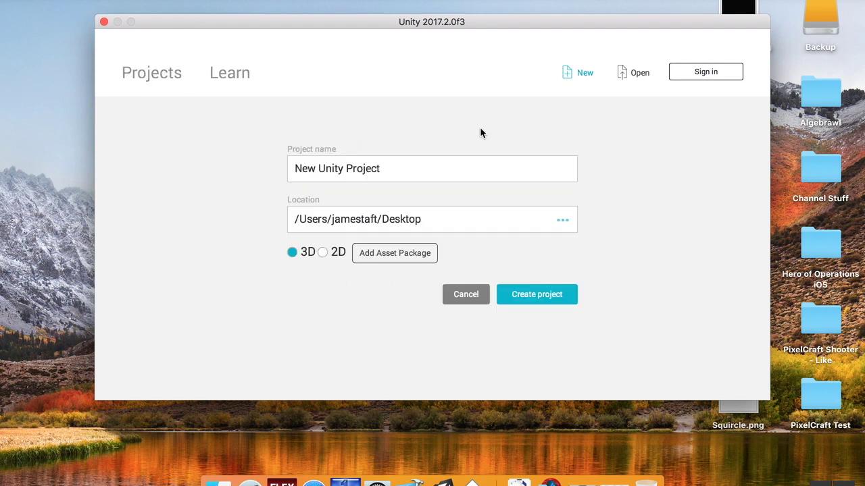
pyautogui.click(323, 252)
pyautogui.click(405, 174)
pyautogui.tripleClick(321, 168)
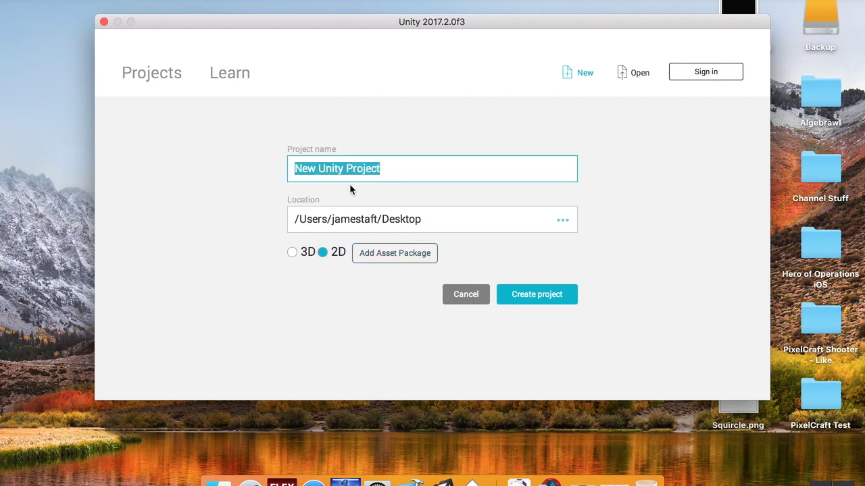
pyautogui.write('Match 3 Clone')
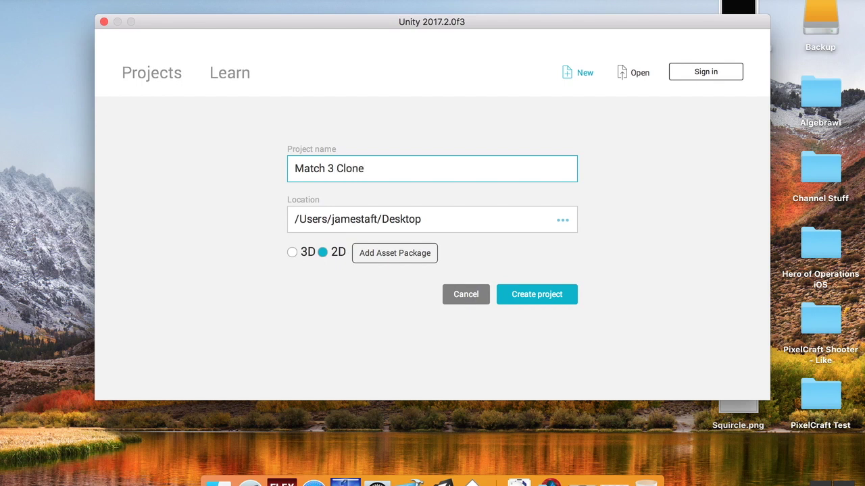
pyautogui.click(499, 301)
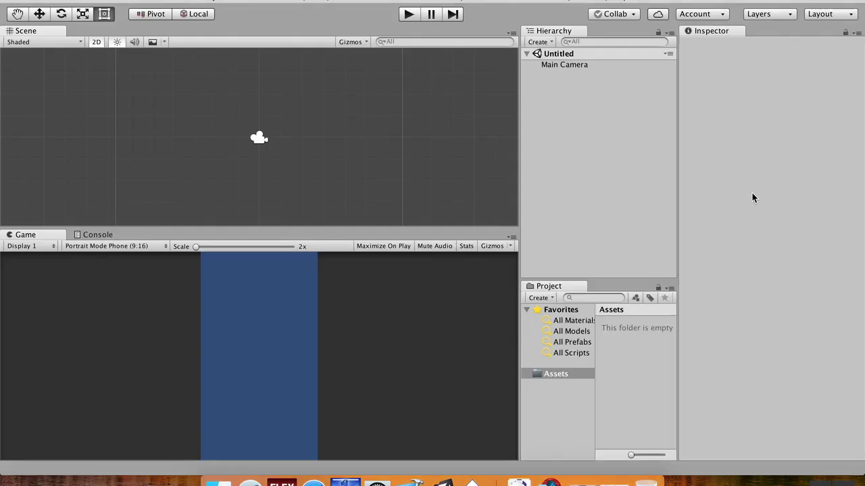
# Center the camera frame in the Scene view and apply the Default editor layout
pyautogui.scroll(-4, 346, 155)
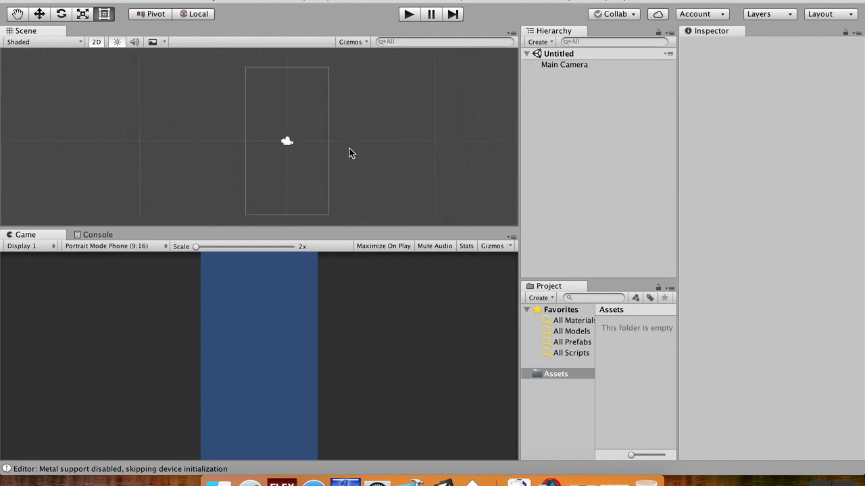
pyautogui.moveTo(367, 148); pyautogui.dragTo(349, 142, button='middle')
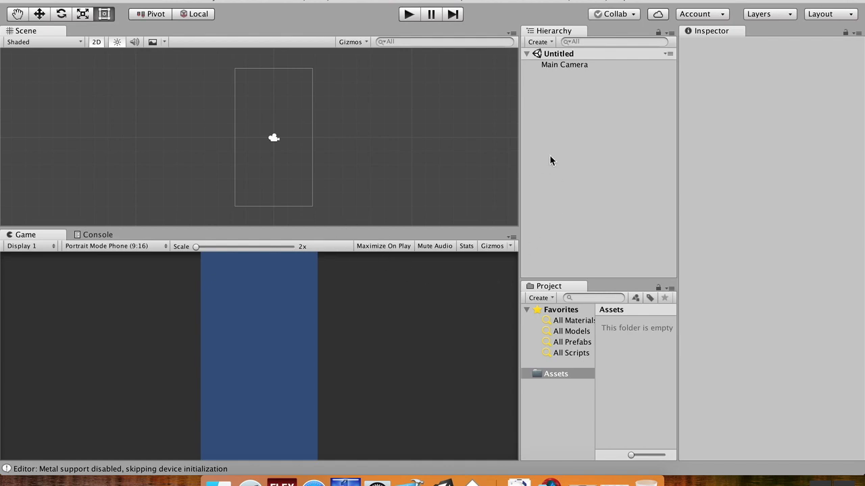
pyautogui.click(846, 14)
pyautogui.press('Return')
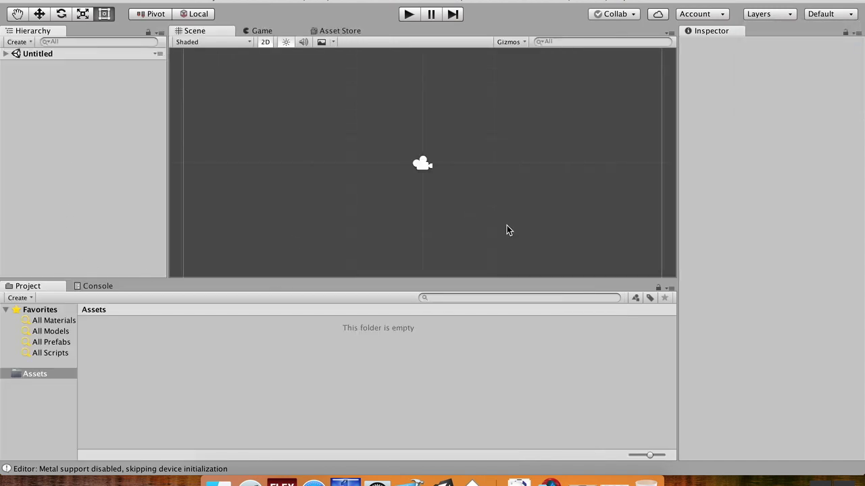
pyautogui.click(255, 32)
pyautogui.click(232, 32)
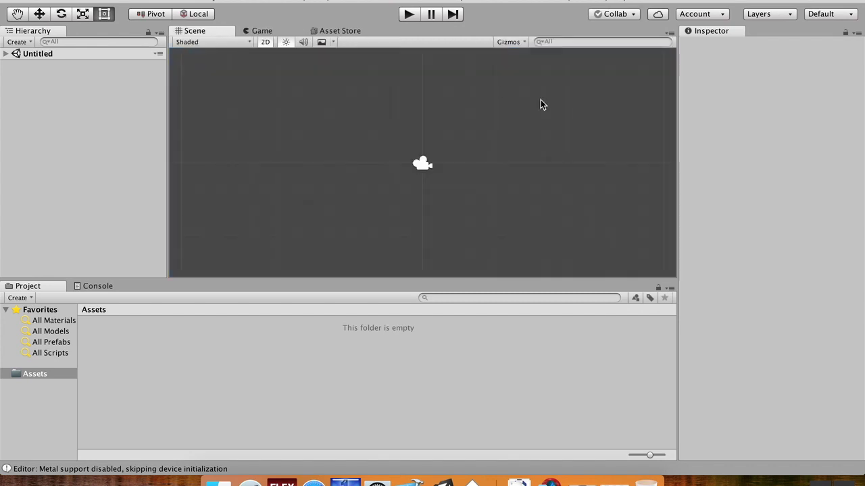
# Switch to the 2 by 3 layout, dock Project under Hierarchy, widen Scene/Game views, shrink thumbnails
pyautogui.click(838, 13)
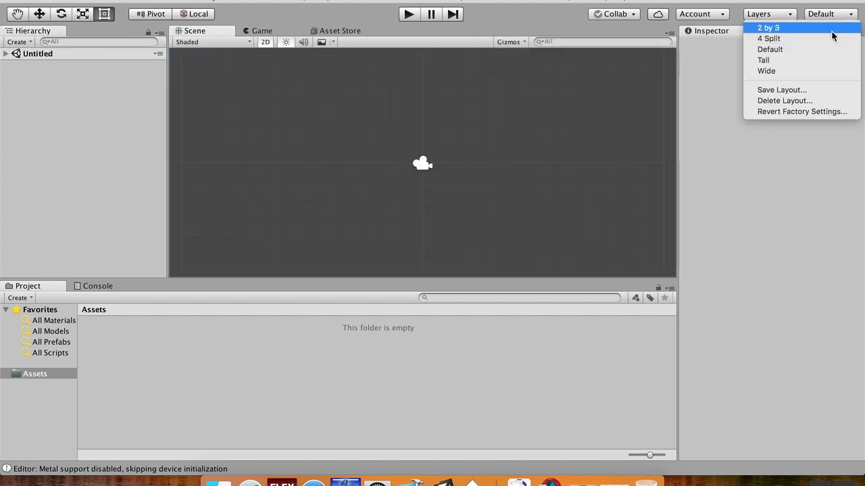
pyautogui.click(471, 154)
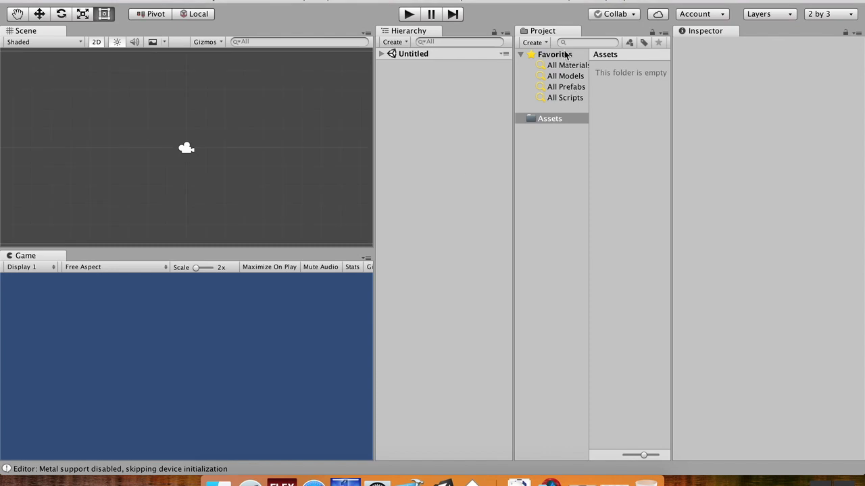
pyautogui.moveTo(562, 32); pyautogui.dragTo(483, 317)
pyautogui.moveTo(373, 158); pyautogui.dragTo(601, 344)
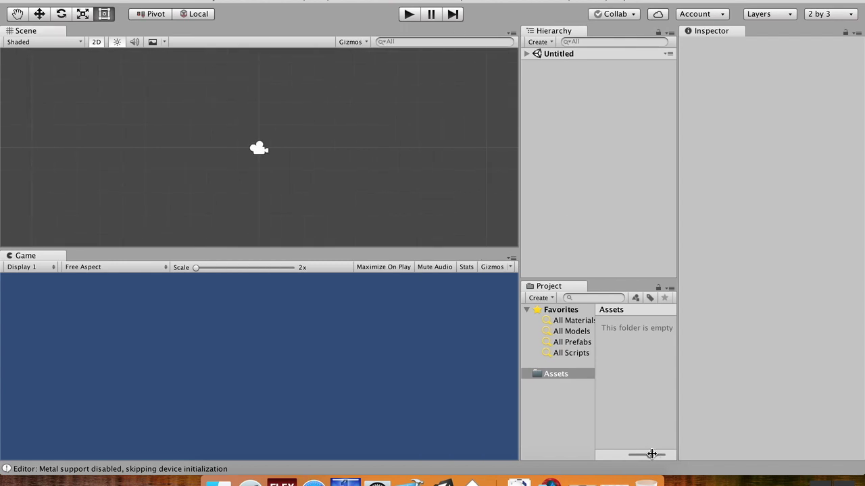
pyautogui.moveTo(649, 456); pyautogui.dragTo(623, 458)
# Begin adding a custom aspect-ratio entry named 'Match 3' to the Game view aspect list
pyautogui.click(159, 269)
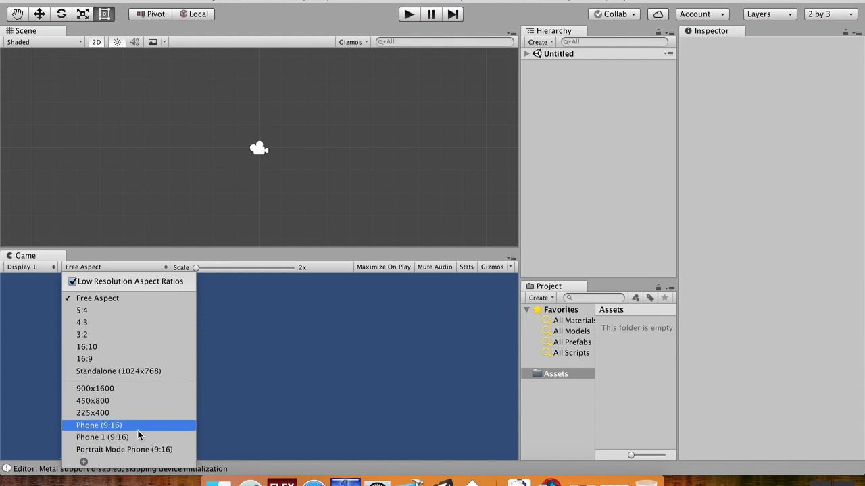
pyautogui.click(84, 463)
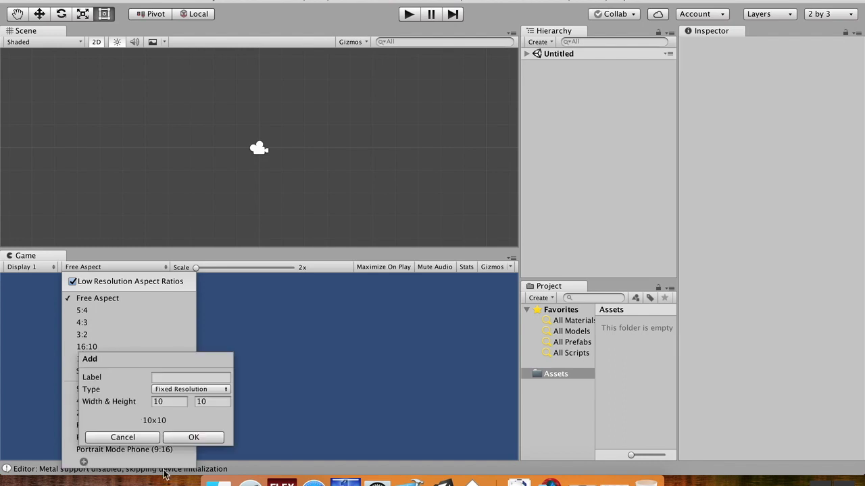
pyautogui.click(215, 379)
pyautogui.write('Match 3 Port')
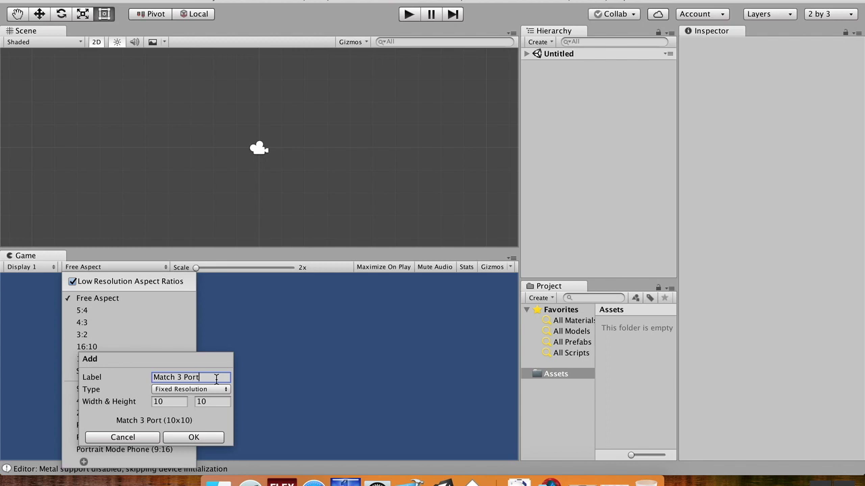
pyautogui.write('rait')
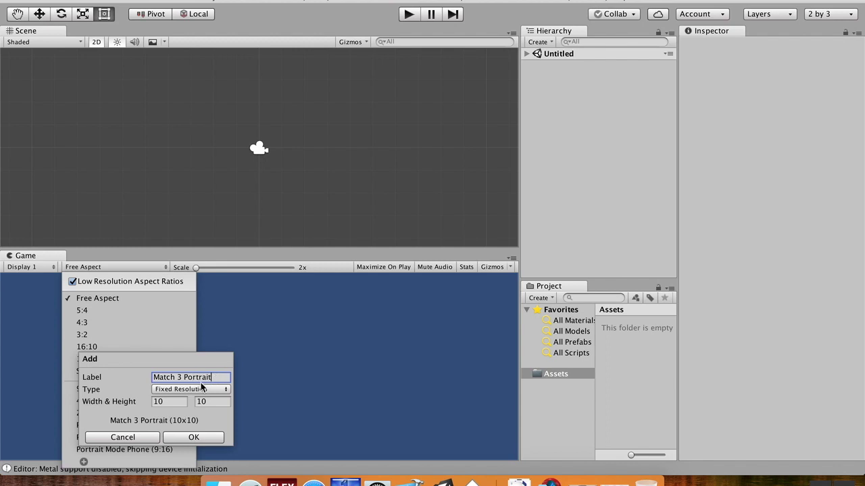
pyautogui.click(196, 390)
pyautogui.click(192, 380)
# Enter 9 by 16, then cancel the custom entry and choose Portrait Mode Phone (9:16)
pyautogui.click(171, 403)
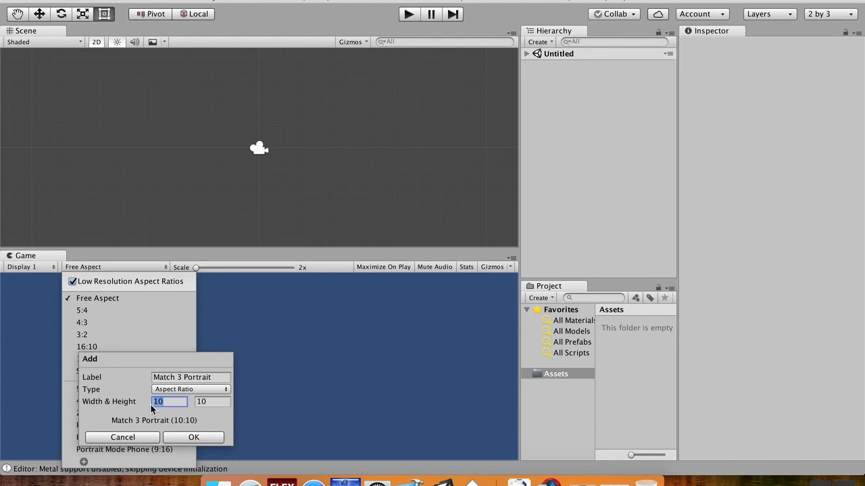
pyautogui.write('9')
pyautogui.press('Tab')
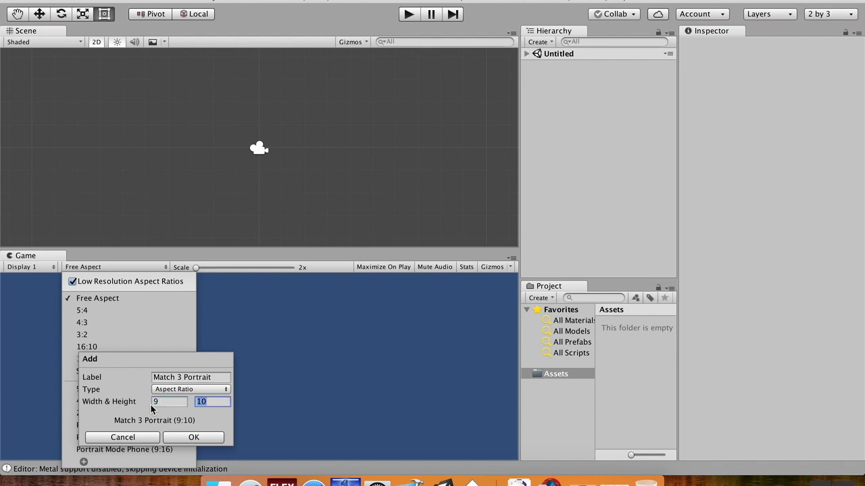
pyautogui.write('16')
pyautogui.click(117, 440)
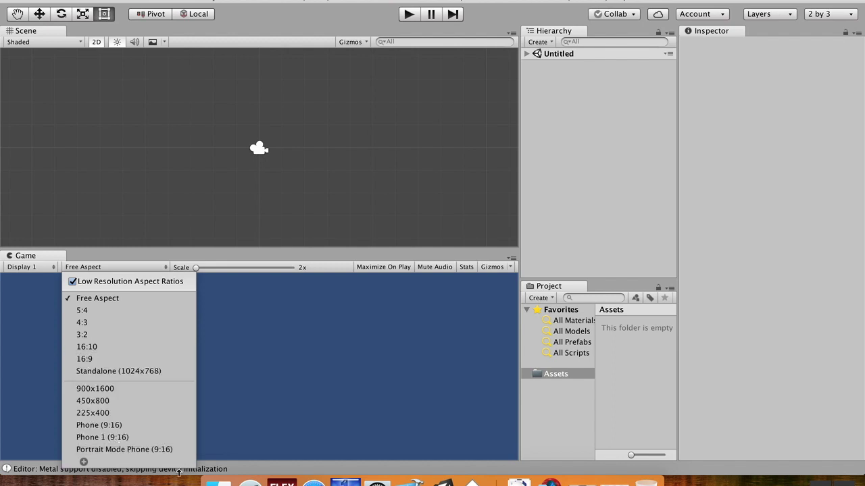
pyautogui.click(120, 450)
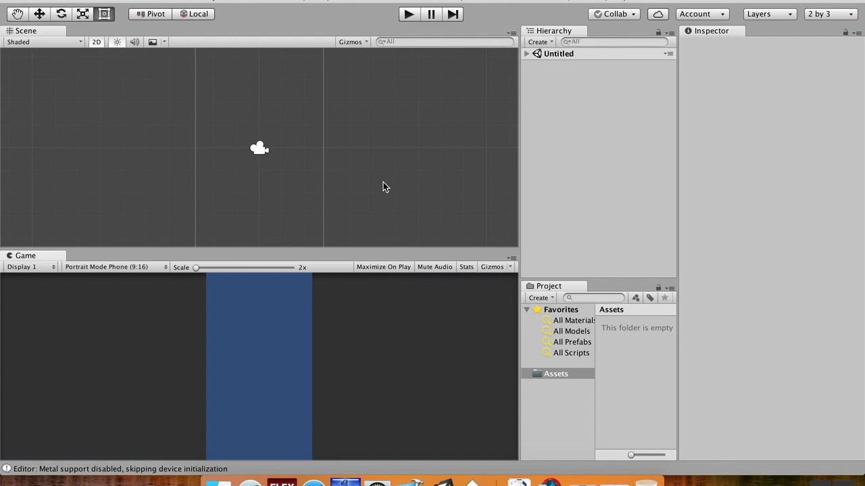
# Frame the portrait camera and create an 'Art' folder in Assets
pyautogui.moveTo(406, 185); pyautogui.dragTo(361, 169, button='middle')
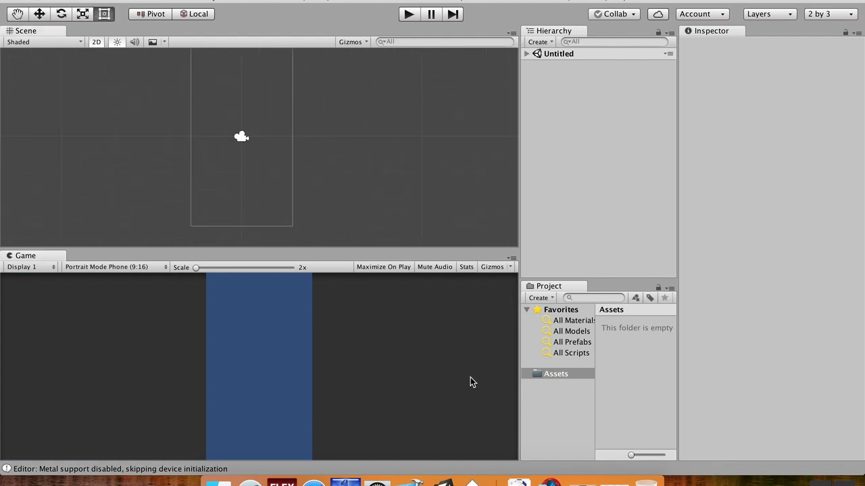
pyautogui.rightClick(627, 358)
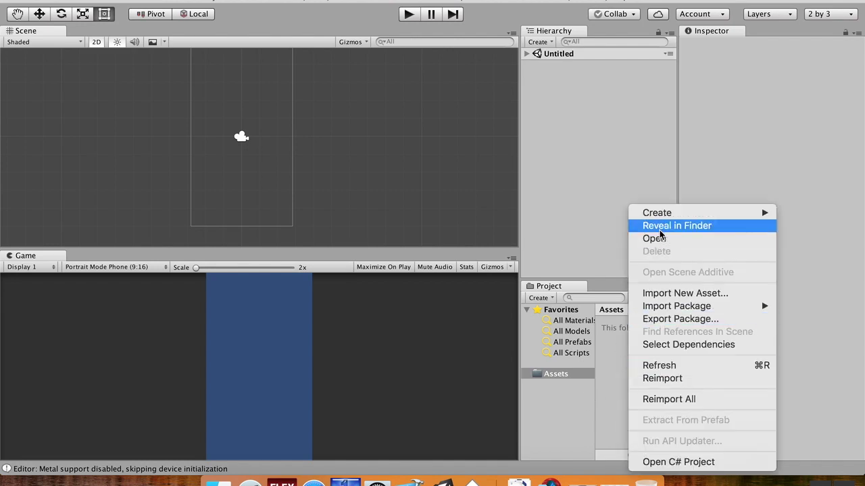
pyautogui.moveTo(663, 211)
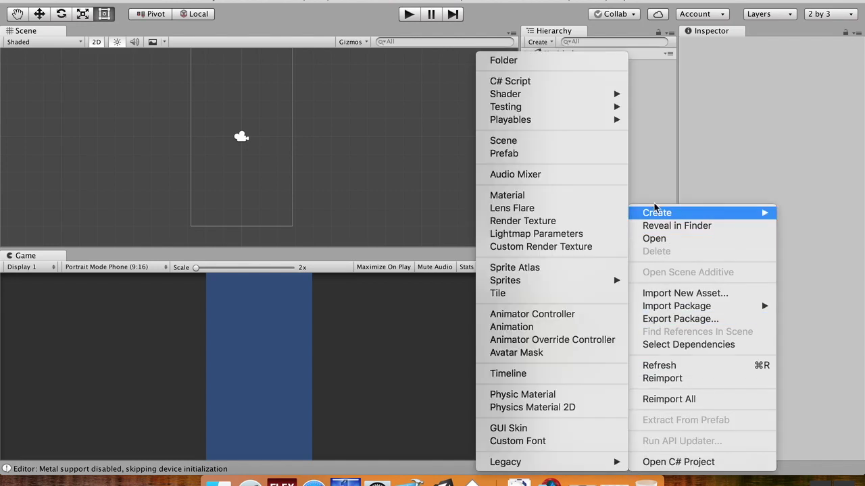
pyautogui.click(554, 65)
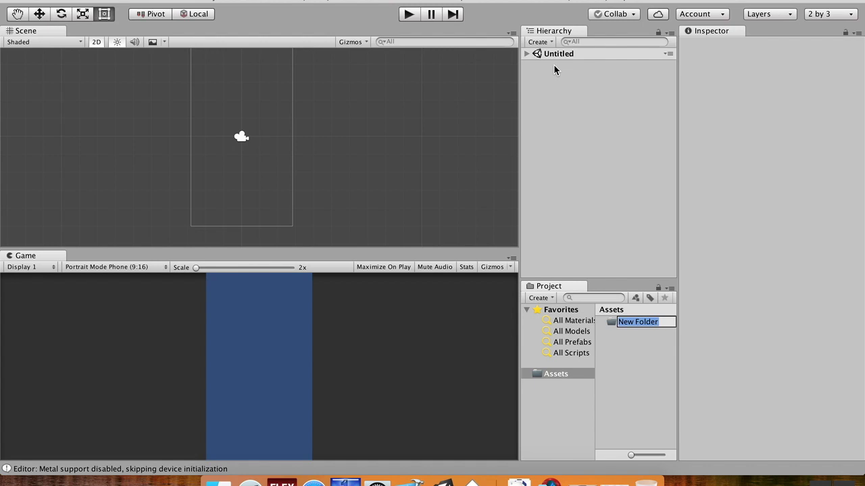
pyautogui.write('Art')
pyautogui.press('Return')
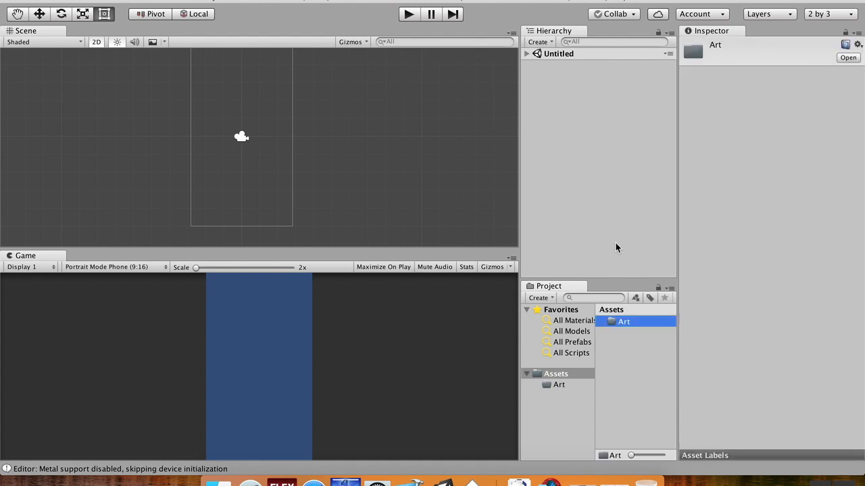
# Create 'Scripts' and 'Scenes' folders in Assets
pyautogui.rightClick(622, 377)
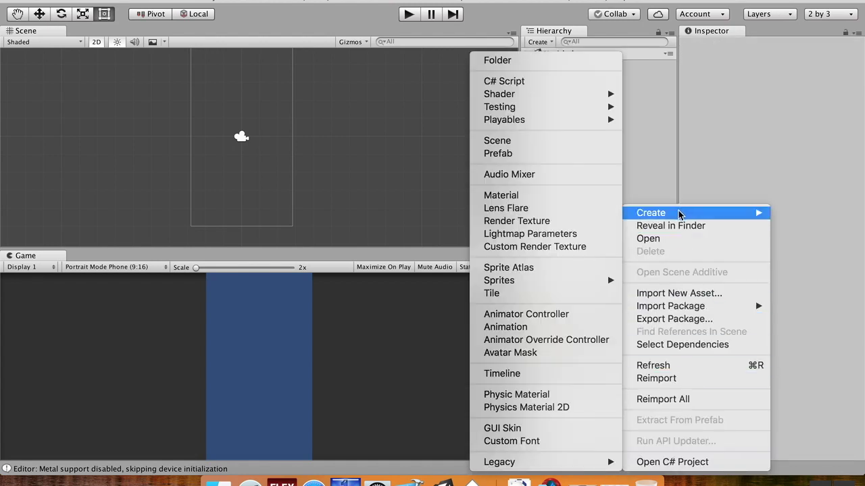
pyautogui.moveTo(665, 213)
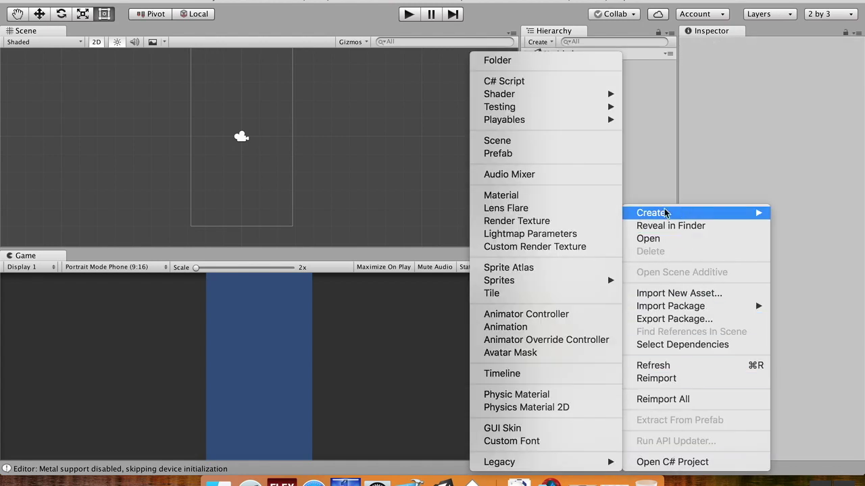
pyautogui.click(549, 64)
pyautogui.write('Scripts')
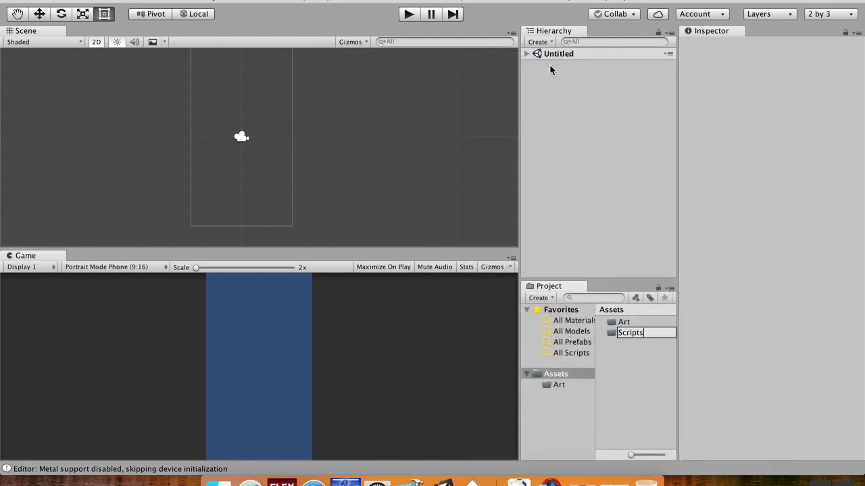
pyautogui.press('Return')
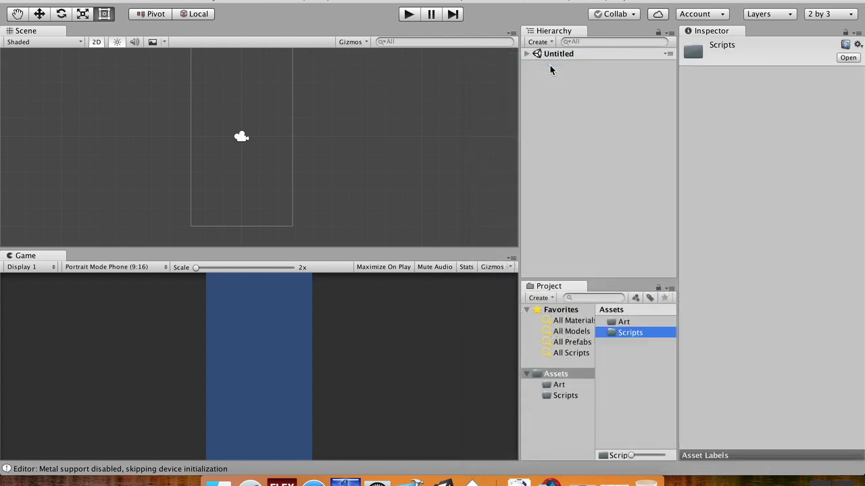
pyautogui.rightClick(646, 369)
pyautogui.moveTo(709, 214)
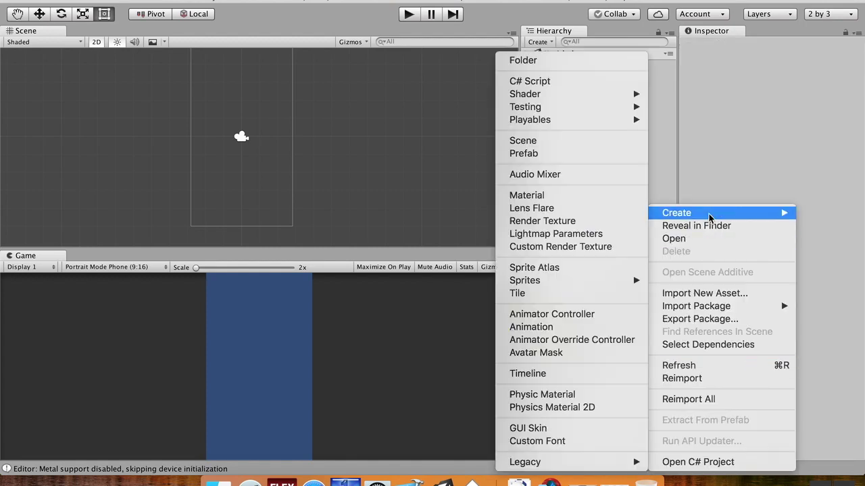
pyautogui.click(606, 64)
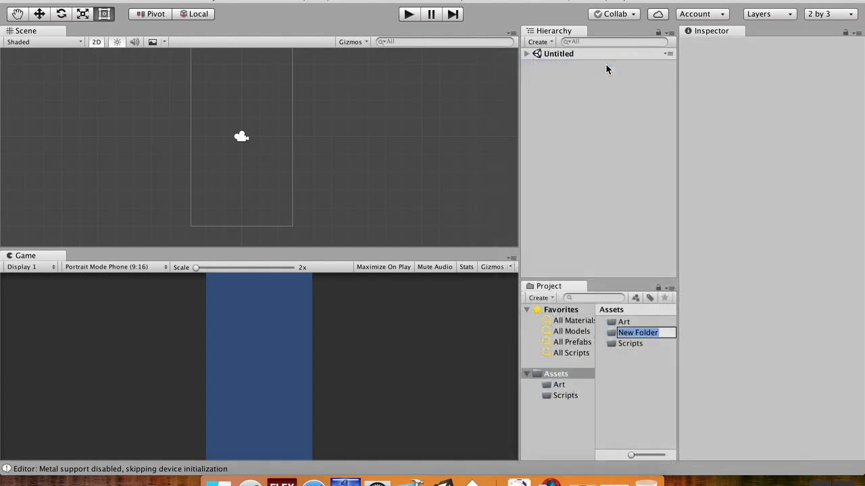
pyautogui.write('Scenes')
pyautogui.press('Return')
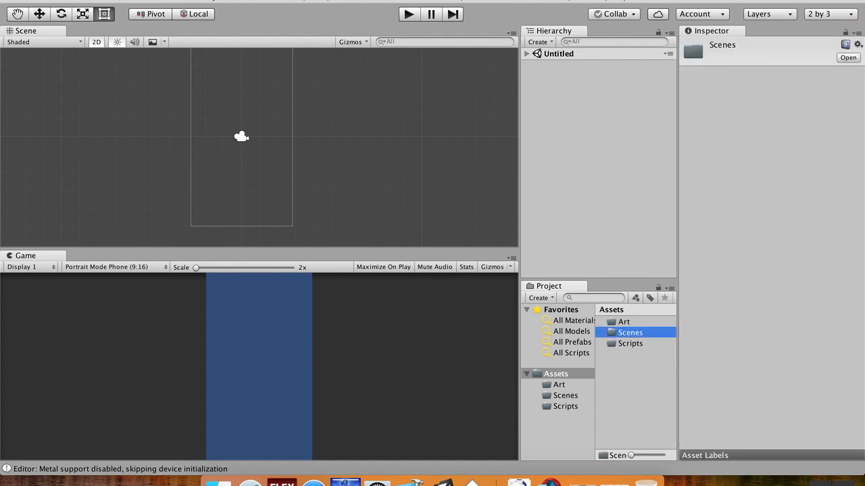
# Save the untitled scene as 'Main' in the Assets/Scenes folder
pyautogui.click(84, 0)
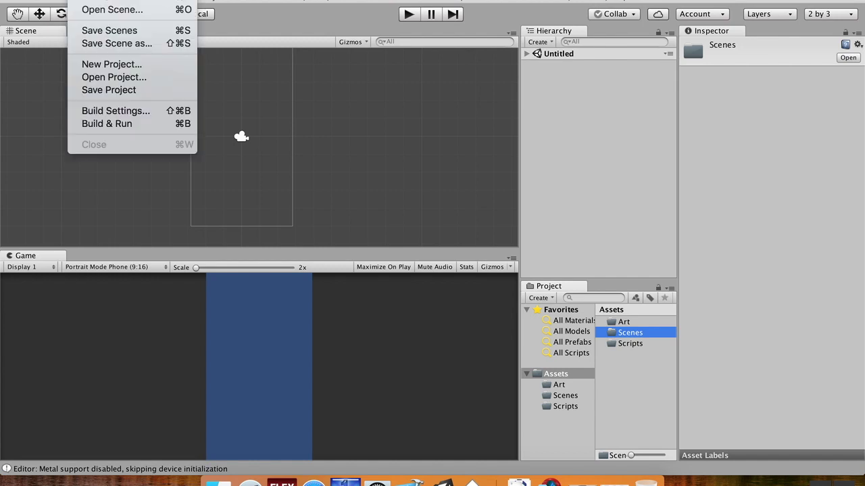
pyautogui.click(109, 45)
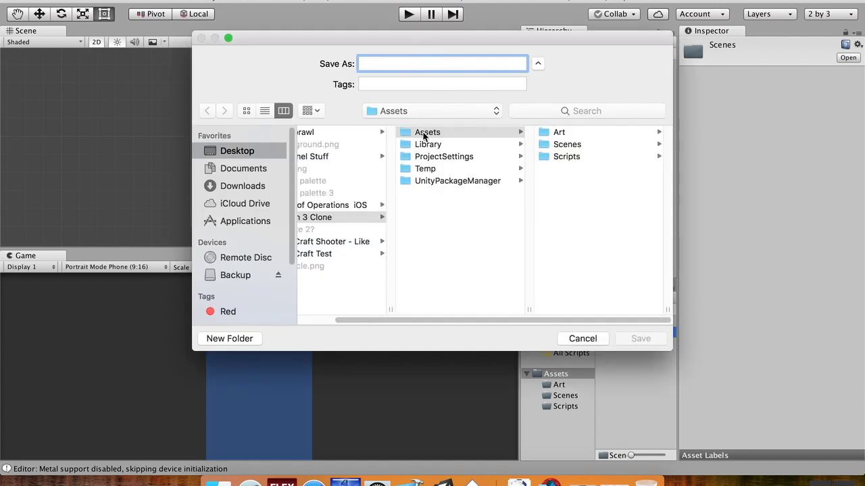
pyautogui.click(575, 143)
pyautogui.click(436, 62)
pyautogui.write('Main')
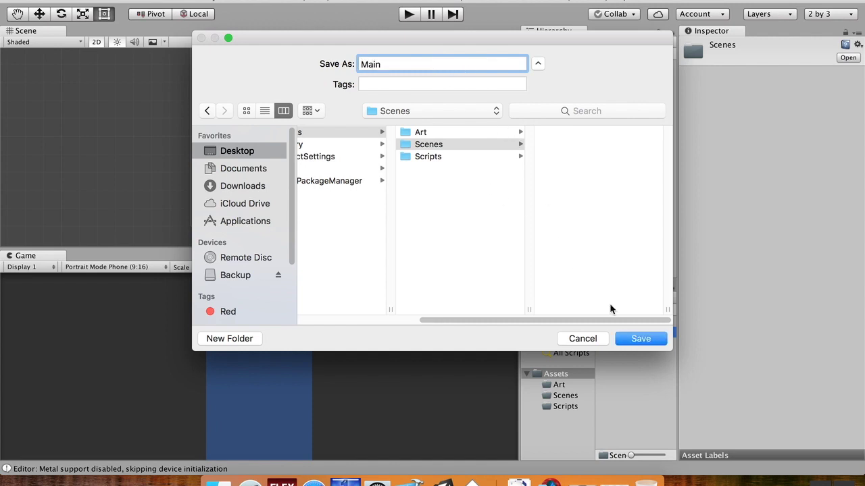
pyautogui.click(640, 339)
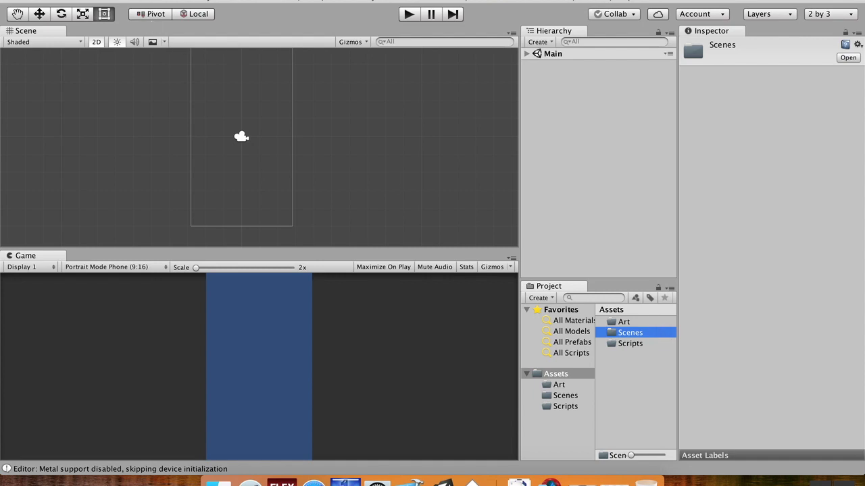
# Save the Main scene, then open the empty Art folder from the Project panel
pyautogui.click(75, 0)
pyautogui.click(94, 30)
pyautogui.click(624, 323)
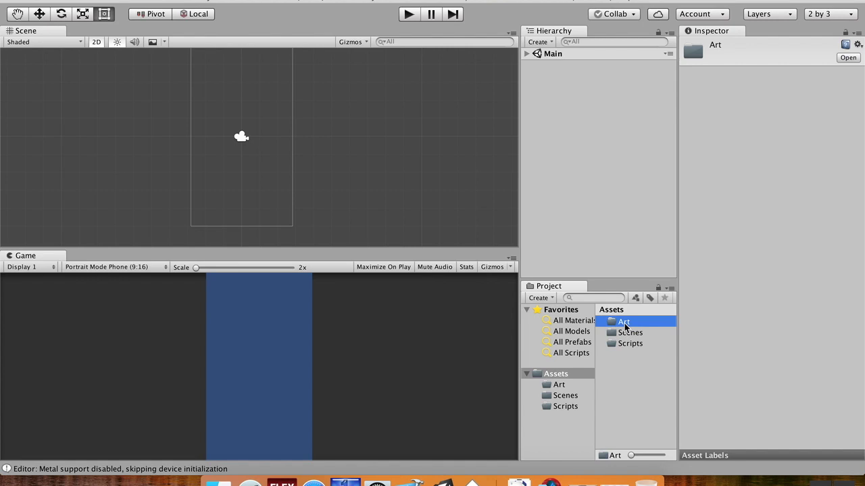
pyautogui.click(624, 323)
pyautogui.doubleClick(627, 324)
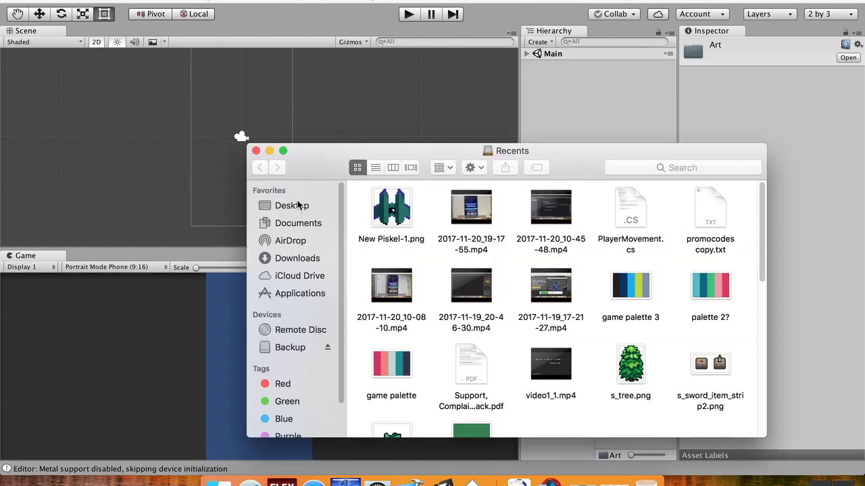
# Import Dot.png, Squircle.png, Background.png and game palette from the Desktop into Art, then close Finder
pyautogui.moveTo(568, 177); pyautogui.dragTo(338, 160)
pyautogui.click(52, 189)
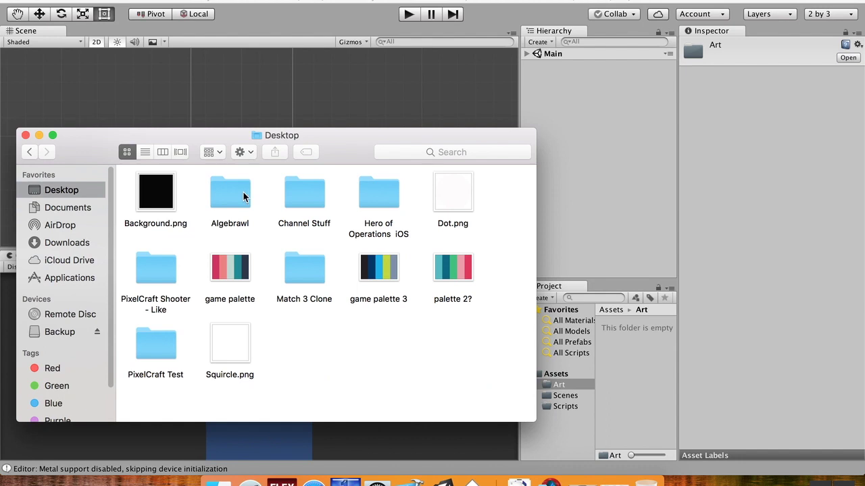
pyautogui.moveTo(463, 200); pyautogui.dragTo(639, 376)
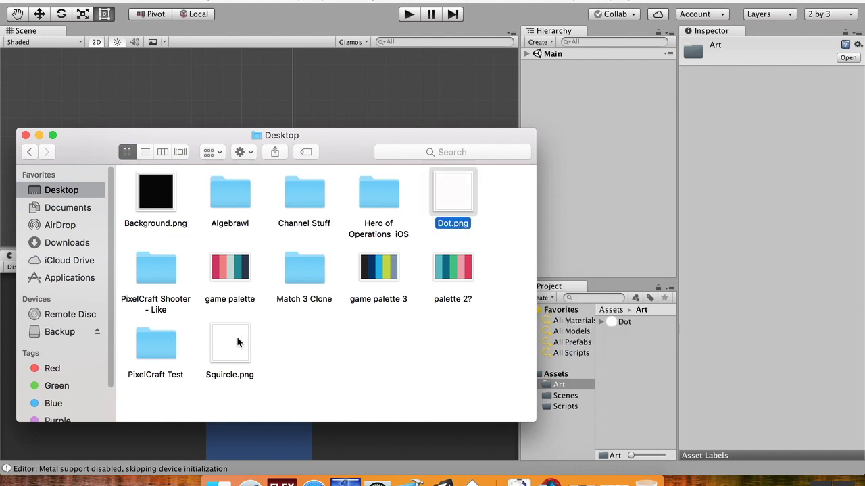
pyautogui.moveTo(236, 337); pyautogui.dragTo(618, 355)
pyautogui.moveTo(154, 195); pyautogui.dragTo(627, 374)
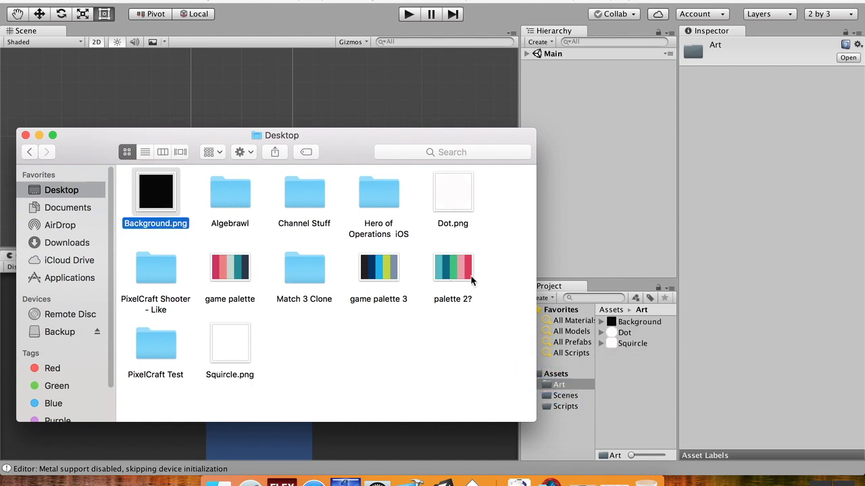
pyautogui.moveTo(236, 271); pyautogui.dragTo(634, 396)
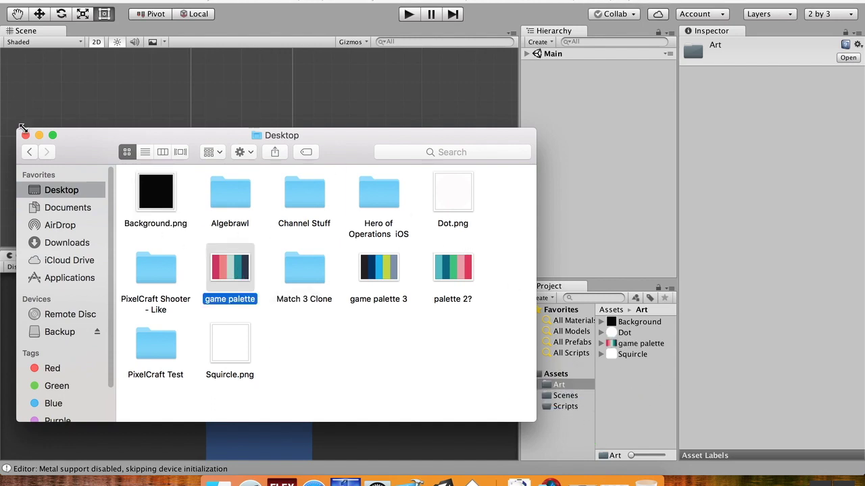
pyautogui.click(26, 136)
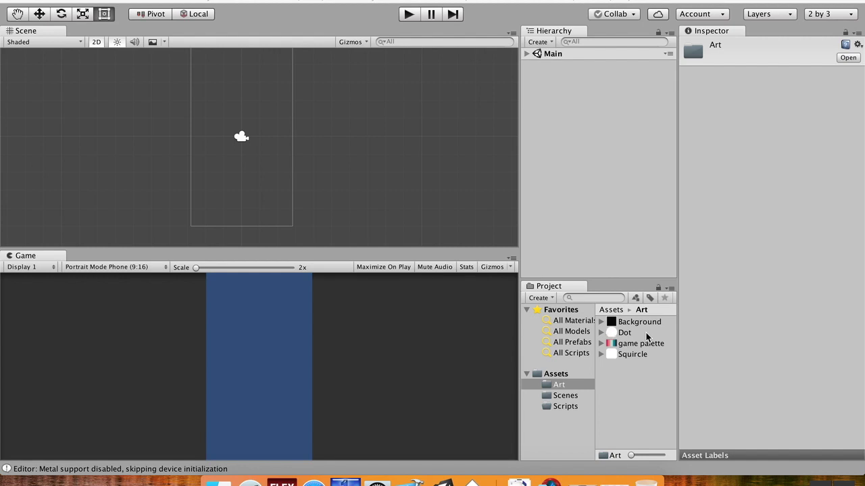
# Compare the import settings of the Dot, Squircle and Background sprites
pyautogui.click(625, 333)
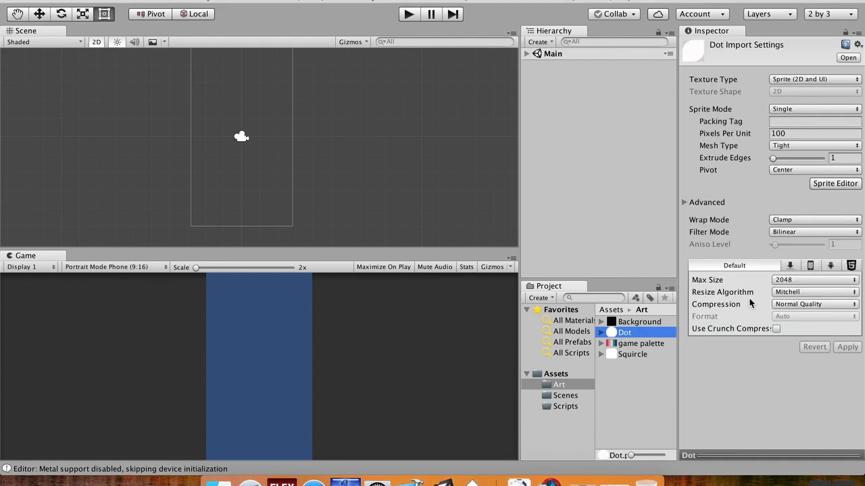
pyautogui.click(733, 455)
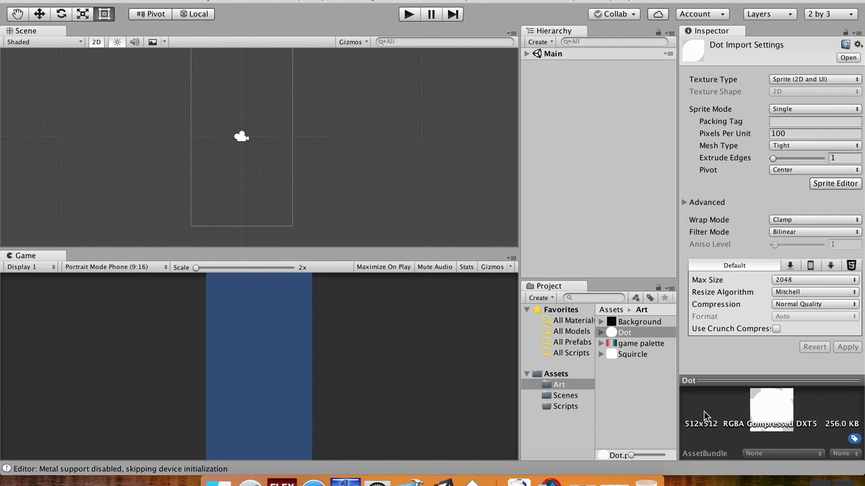
pyautogui.click(626, 354)
pyautogui.click(639, 323)
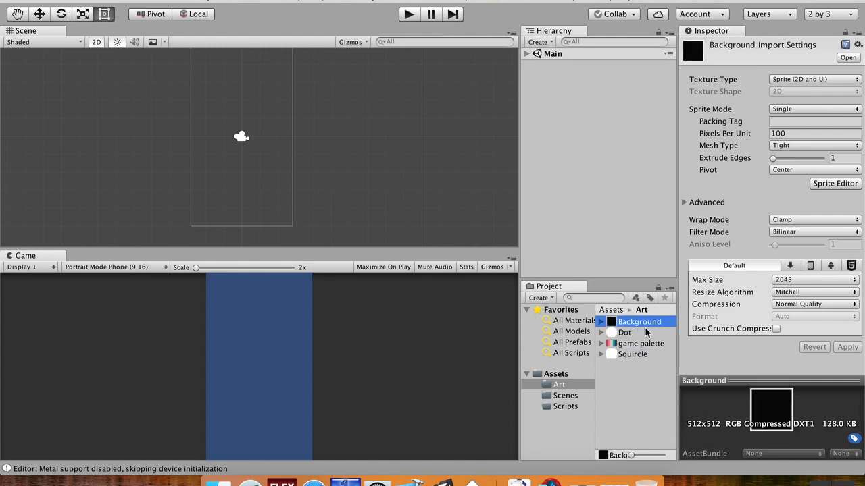
pyautogui.click(635, 333)
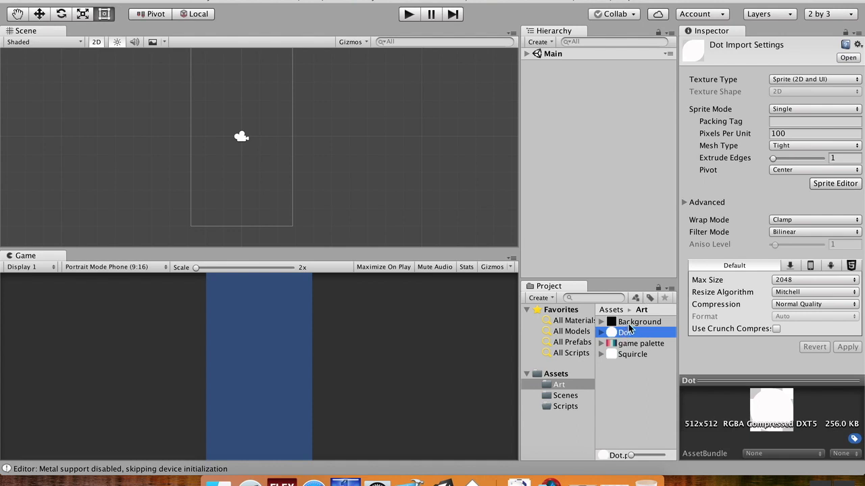
pyautogui.click(623, 323)
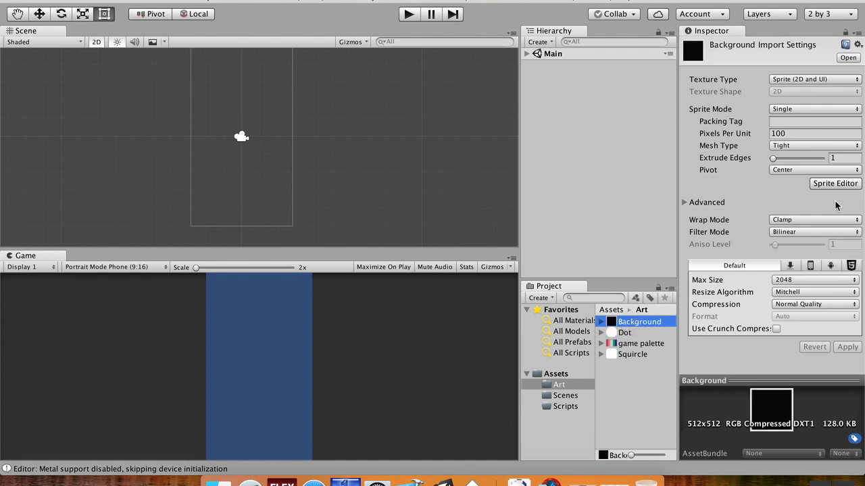
# Set the Background sprite's Pixels Per Unit to 512 and apply it
pyautogui.click(796, 134)
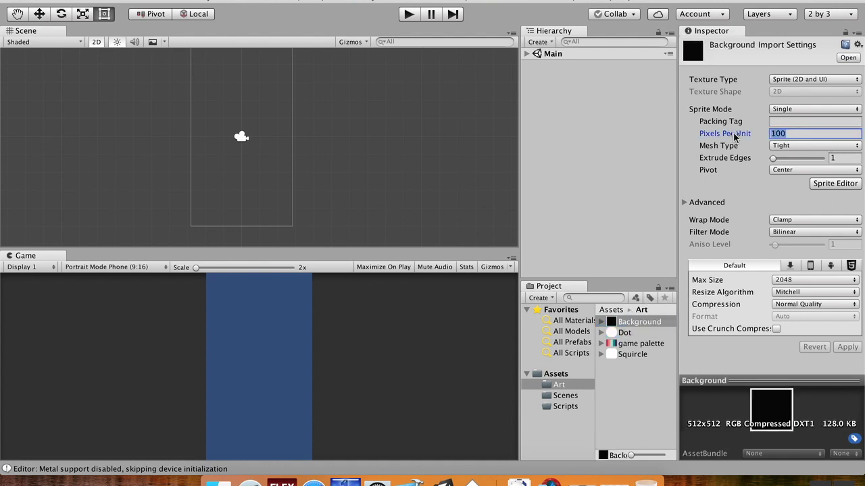
pyautogui.write('512')
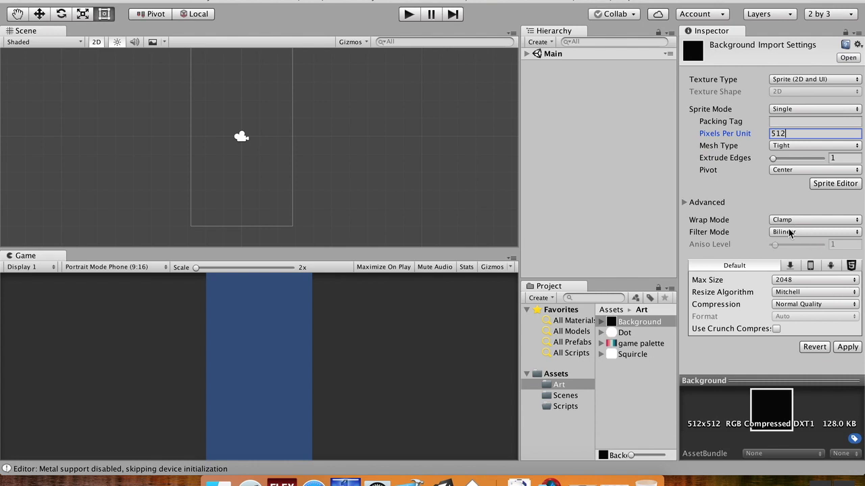
pyautogui.click(847, 347)
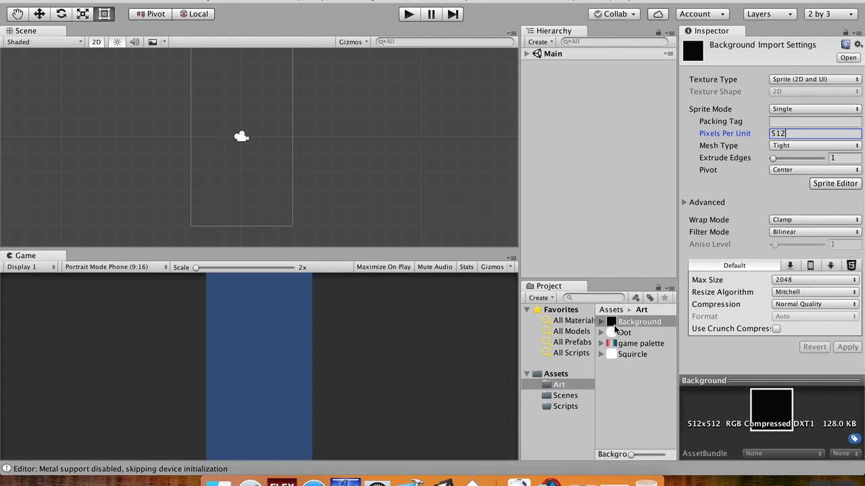
# Drag the Background sprite into the scene and rename it 'Tile Background'
pyautogui.moveTo(614, 324); pyautogui.dragTo(233, 169)
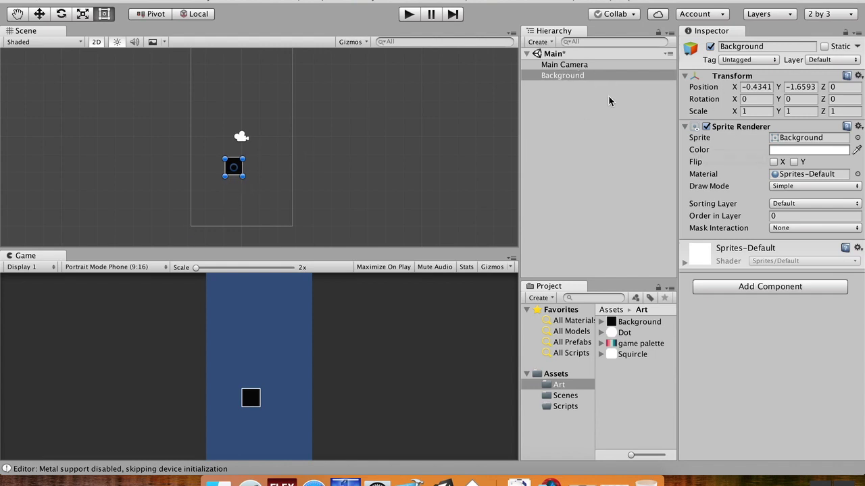
pyautogui.click(608, 77)
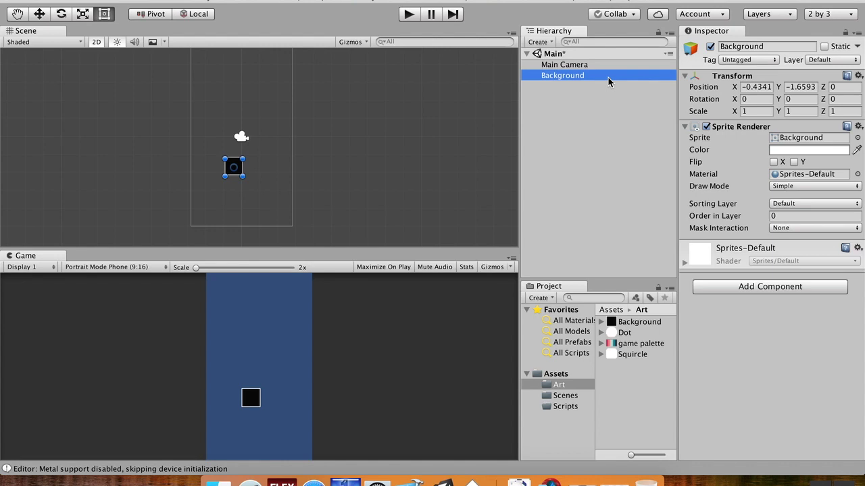
pyautogui.click(608, 77)
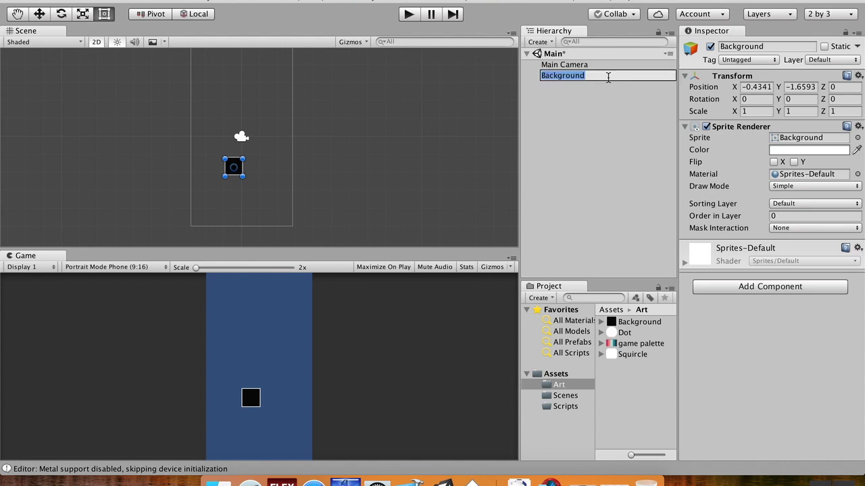
pyautogui.write('tile ')
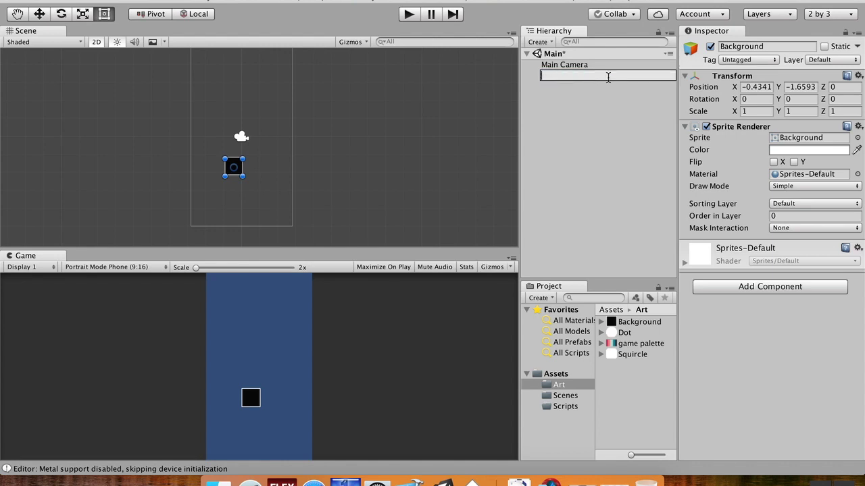
pyautogui.write('Background')
pyautogui.press('Return')
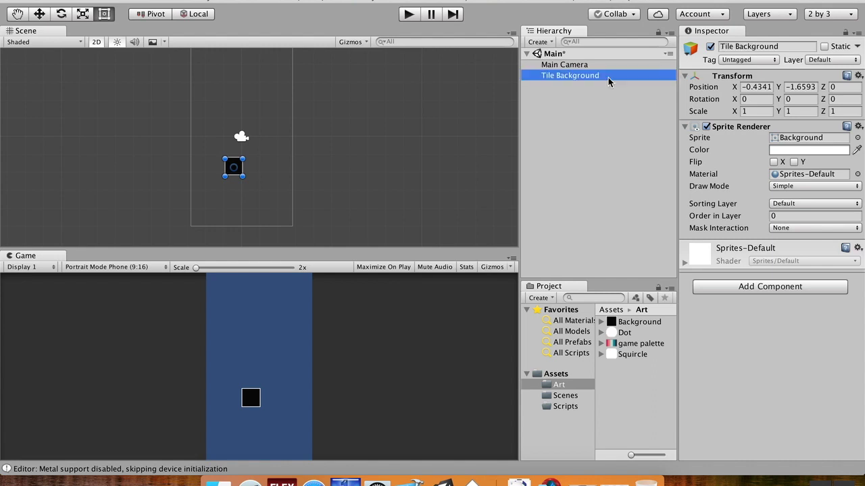
pyautogui.click(555, 374)
# Create a new folder named Prefabs in Assets
pyautogui.click(629, 380)
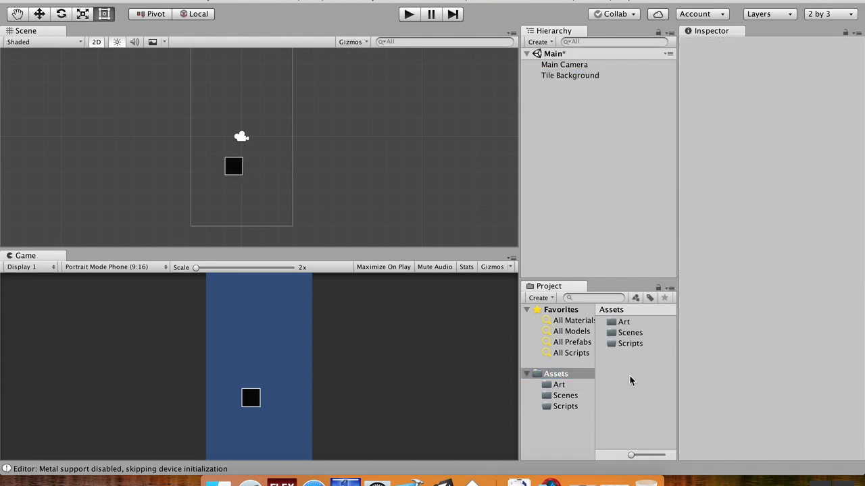
pyautogui.rightClick(629, 381)
pyautogui.moveTo(738, 215)
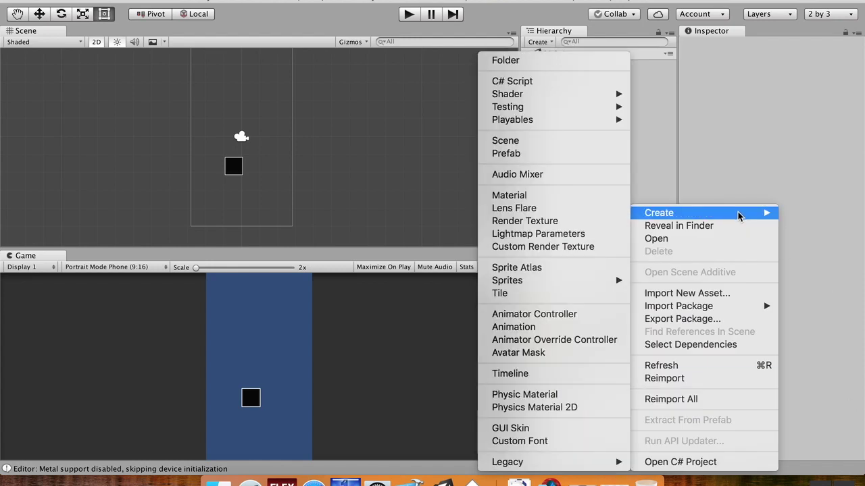
pyautogui.click(574, 61)
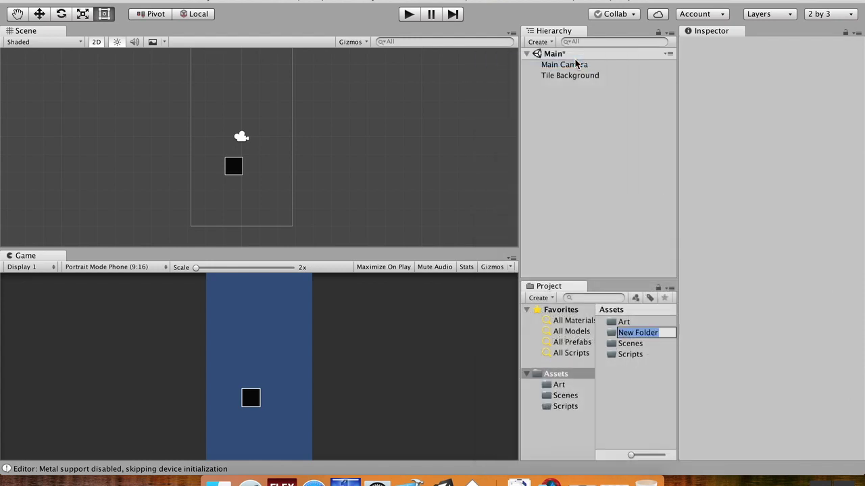
pyautogui.write('Prefabs')
pyautogui.press('Return')
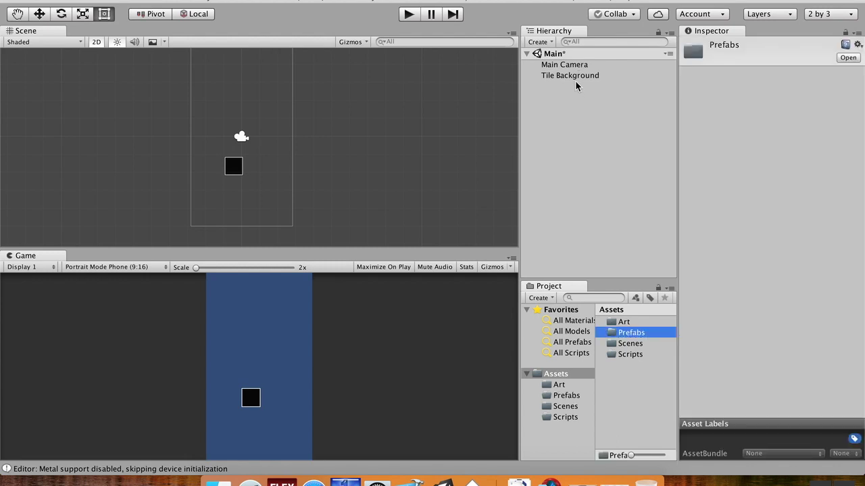
# Save Tile Background as a prefab in Prefabs and delete its scene copy
pyautogui.click(575, 77)
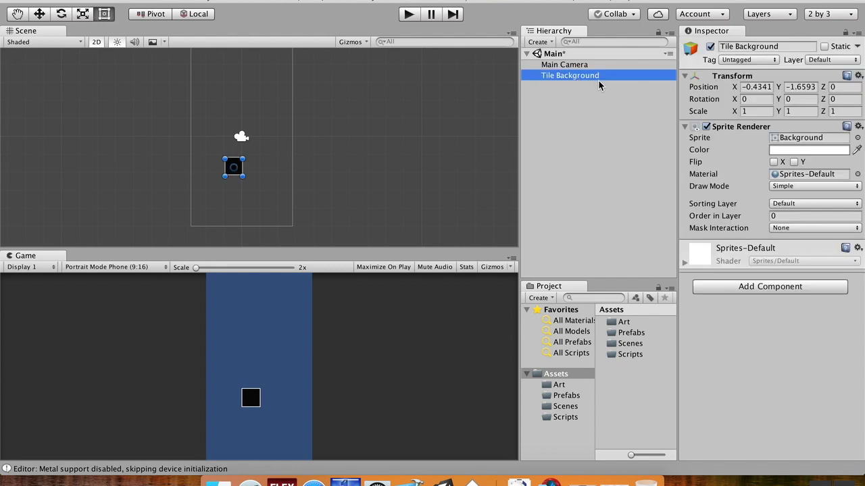
pyautogui.moveTo(595, 79); pyautogui.dragTo(631, 336)
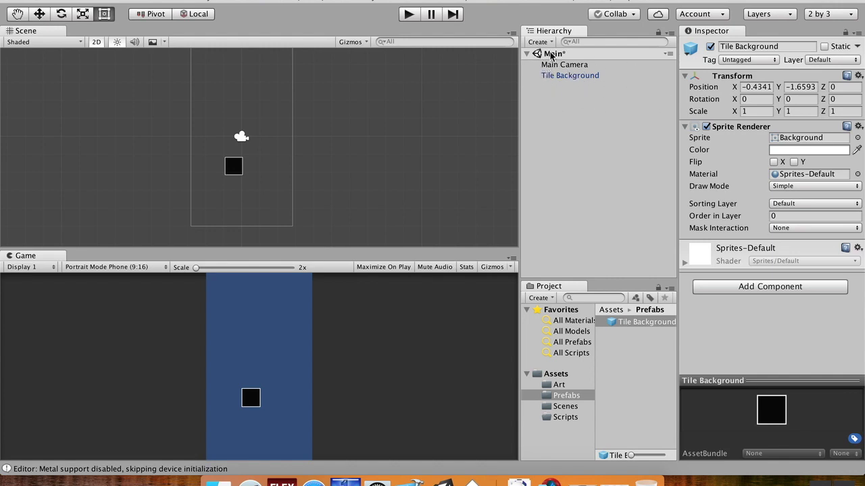
pyautogui.click(571, 80)
pyautogui.rightClick(571, 79)
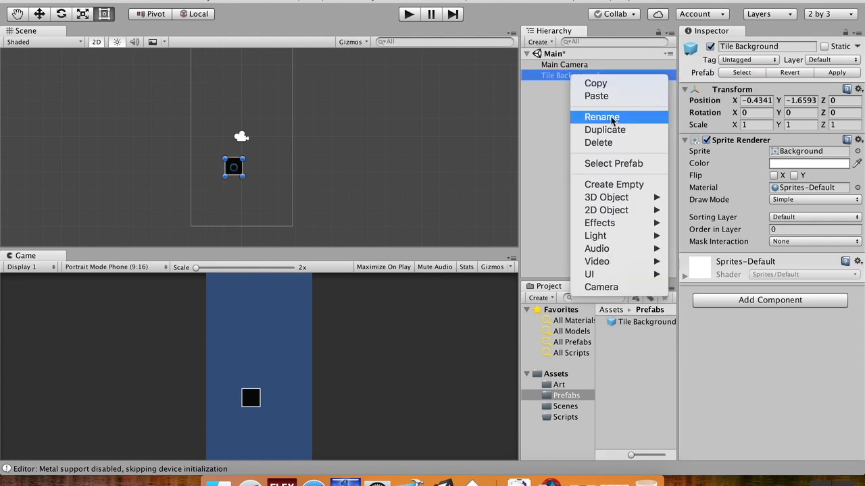
pyautogui.click(610, 144)
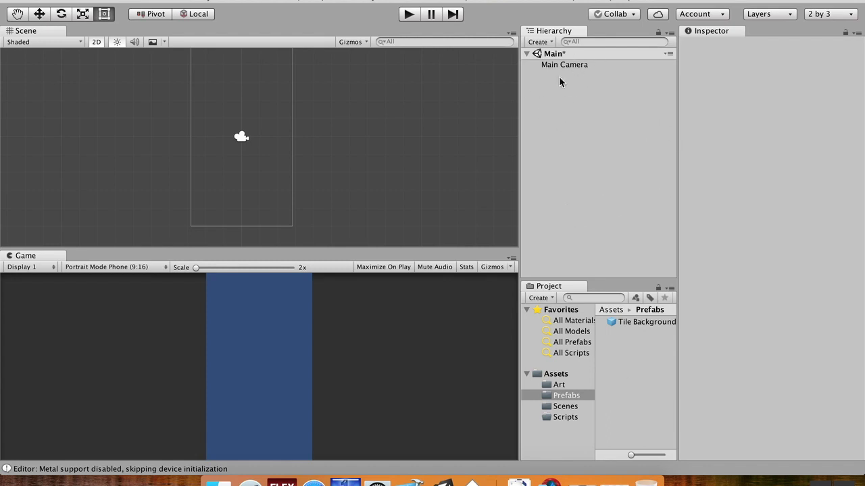
# Add a new empty GameObject to the scene
pyautogui.rightClick(544, 95)
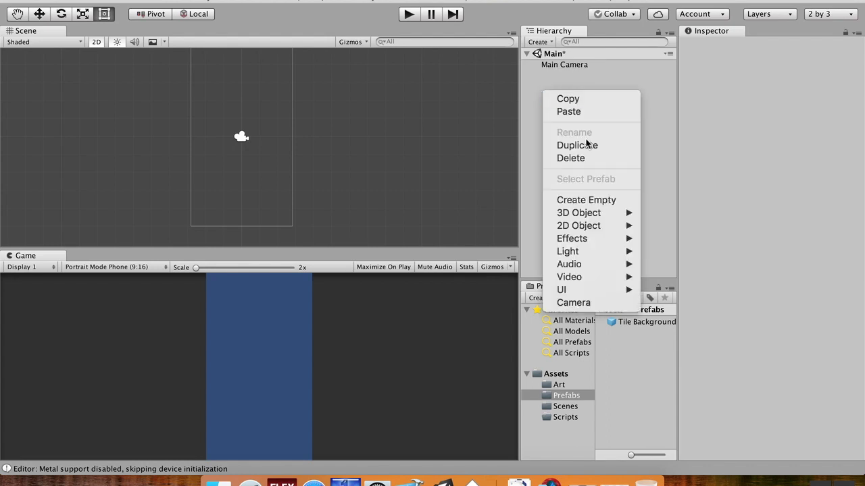
pyautogui.click(647, 150)
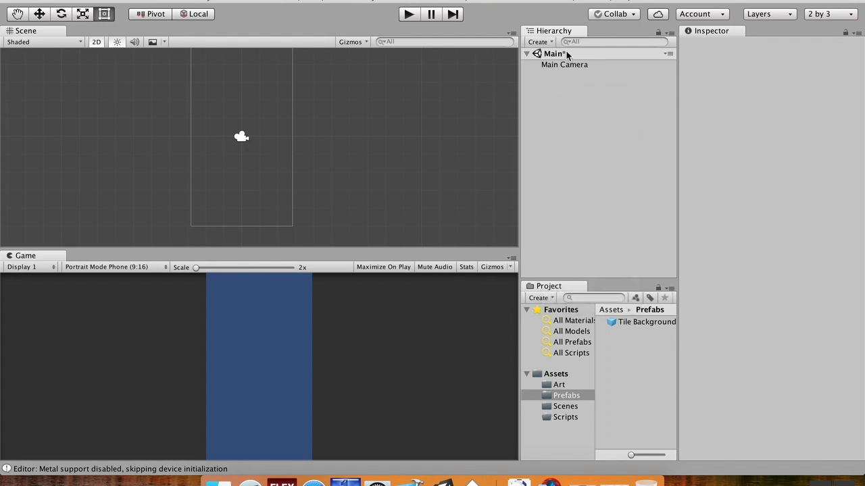
pyautogui.click(541, 42)
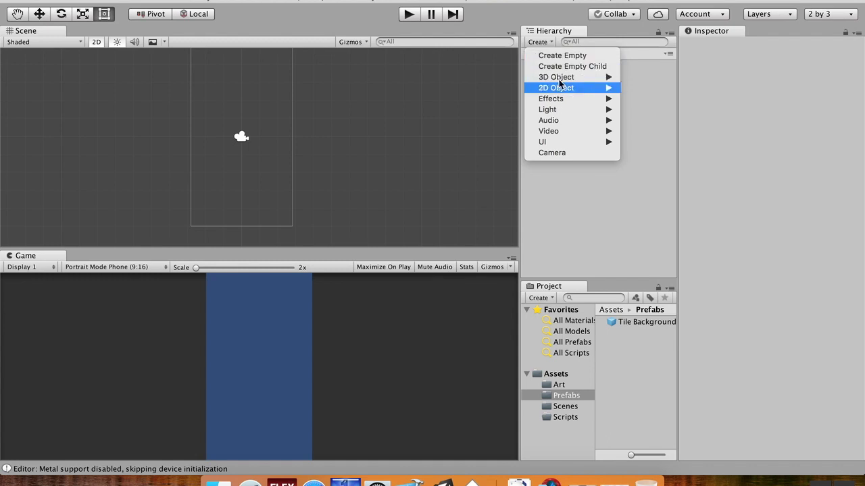
pyautogui.click(645, 116)
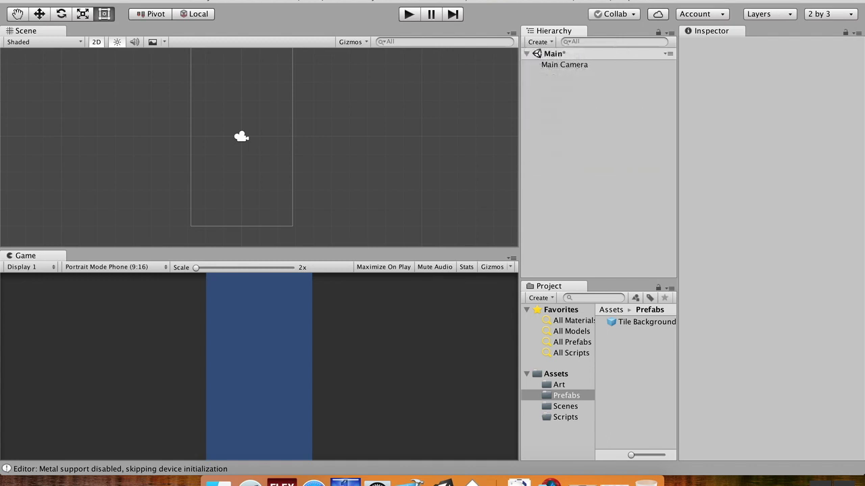
pyautogui.click(186, 1)
pyautogui.click(563, 95)
pyautogui.click(538, 42)
pyautogui.click(555, 54)
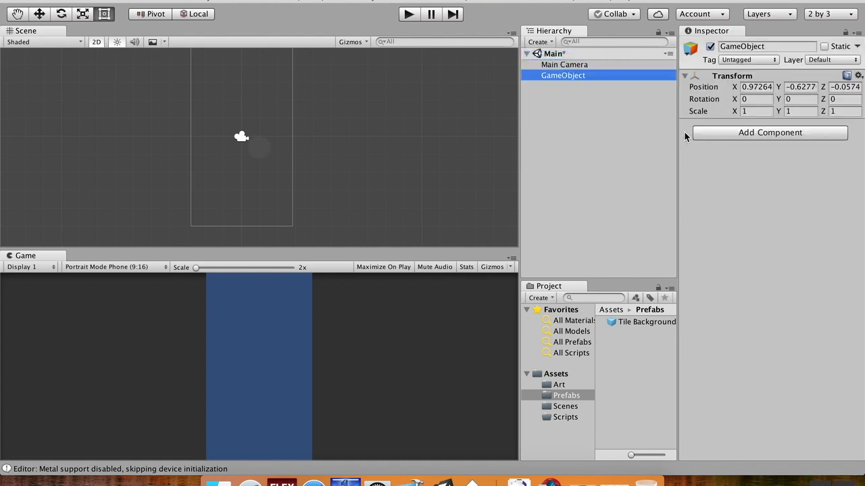
# Rename the new empty object to Board
pyautogui.click(772, 47)
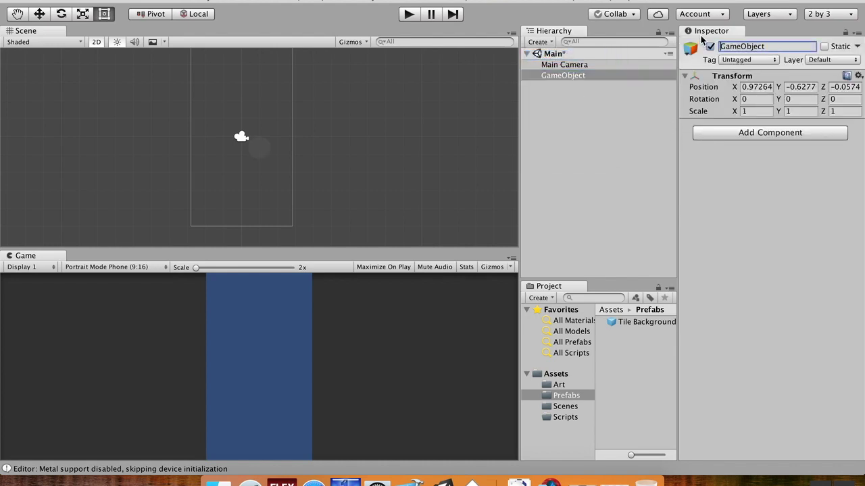
pyautogui.doubleClick(718, 47)
pyautogui.write('Board')
pyautogui.press('Return')
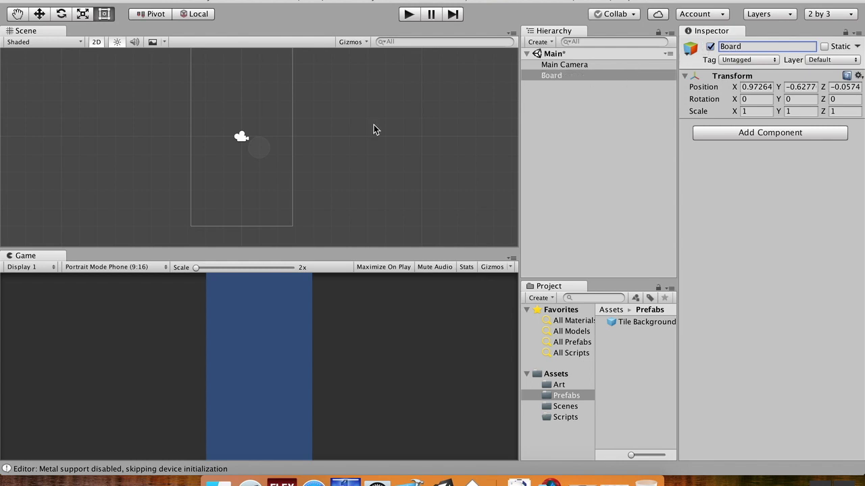
# Set Board's Transform position to X 0, Y 0, Z 0
pyautogui.click(766, 88)
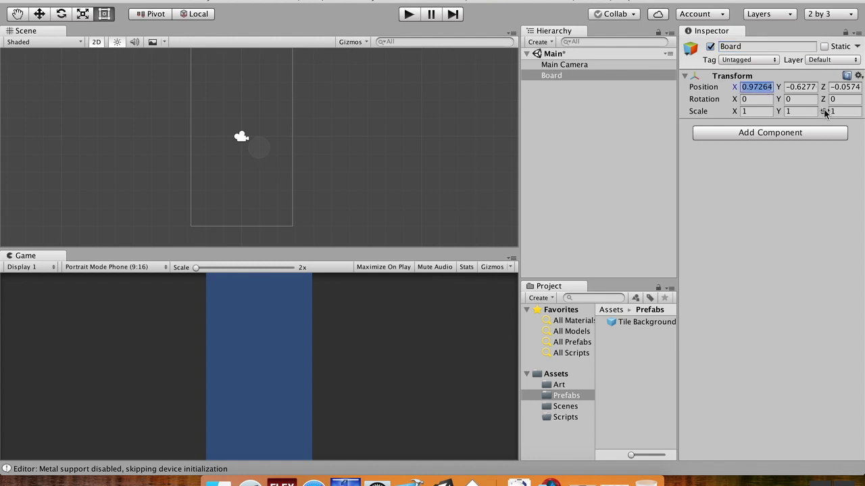
pyautogui.write('0')
pyautogui.press('Tab')
pyautogui.press('Tab')
pyautogui.hotkey('shift', 'Tab')
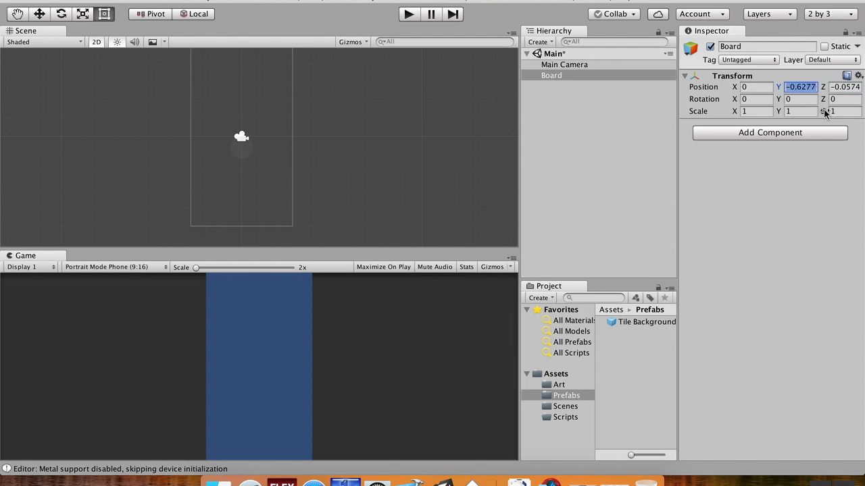
pyautogui.write('0')
pyautogui.press('Tab')
pyautogui.write('0')
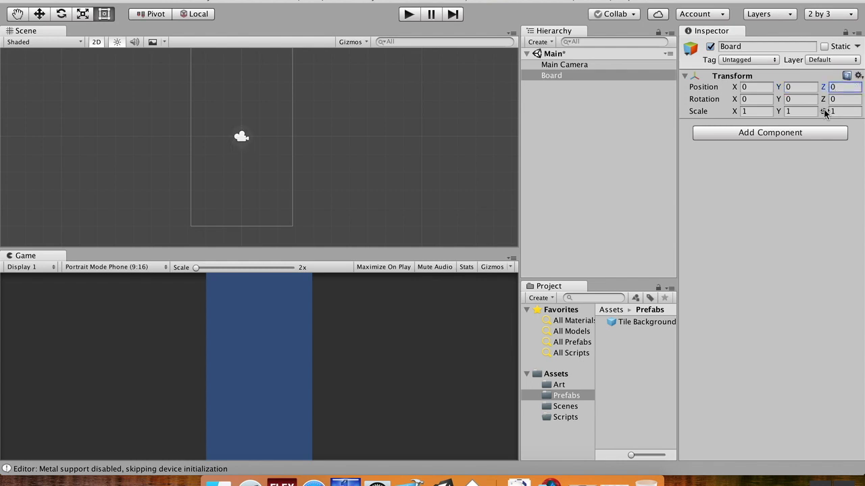
pyautogui.press('Return')
# Give Board a blue dot icon and pan the scene to centre it
pyautogui.click(692, 48)
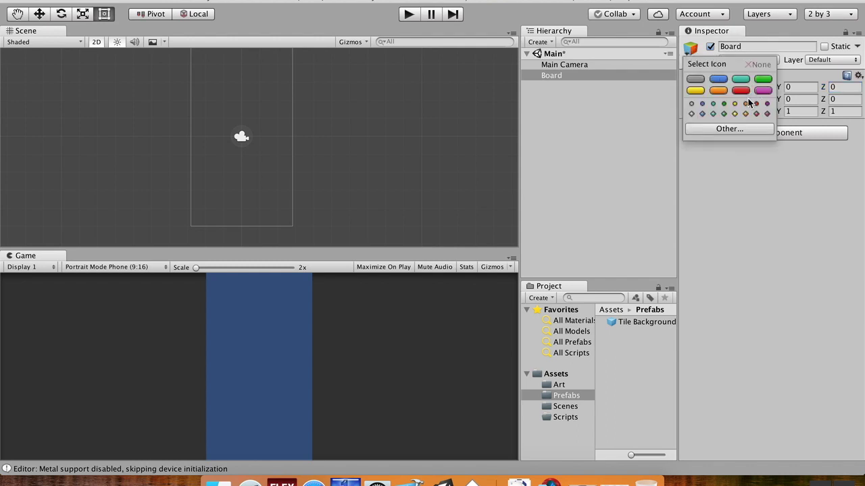
pyautogui.click(701, 103)
pyautogui.hscroll(5, 319, 127)
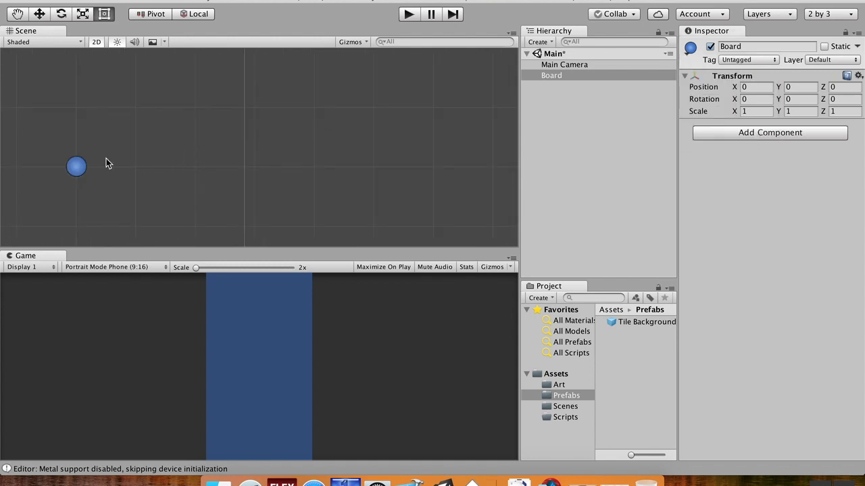
pyautogui.moveTo(95, 162); pyautogui.dragTo(273, 139, button='middle')
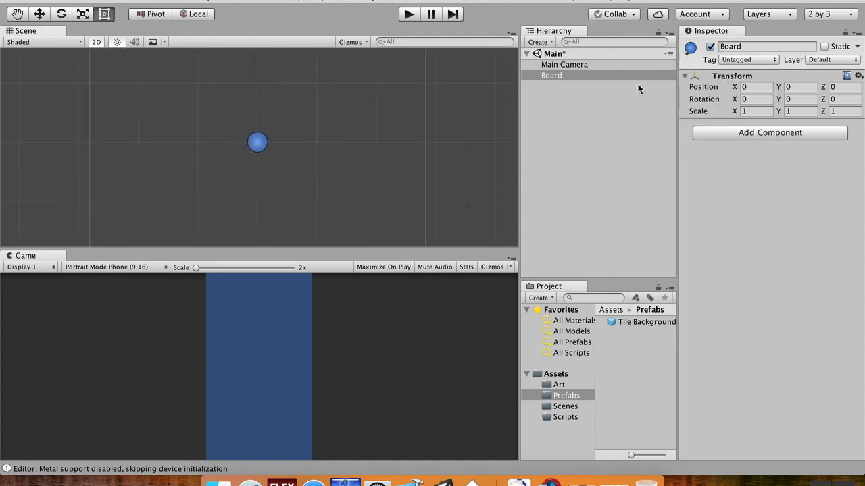
# Switch Board's icon to the blue name label and check it in the scene
pyautogui.click(690, 48)
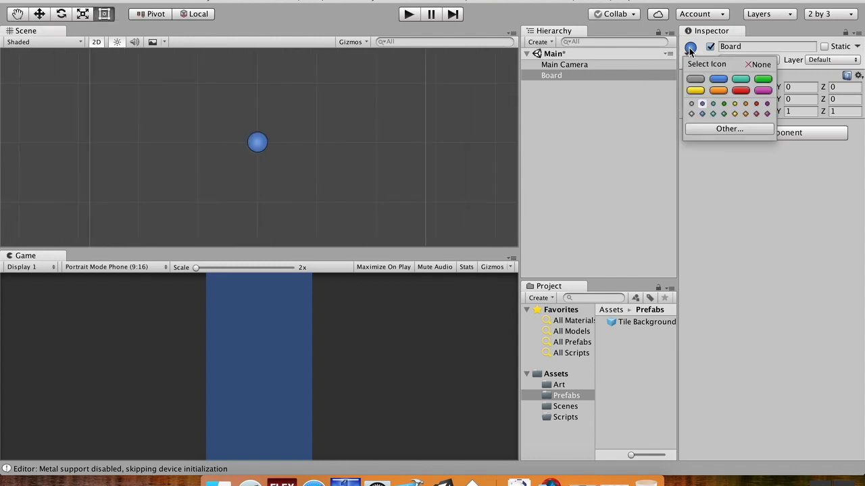
pyautogui.click(718, 80)
pyautogui.click(735, 275)
pyautogui.scroll(-3, 423, 144)
pyautogui.moveTo(381, 133); pyautogui.dragTo(355, 135, button='middle')
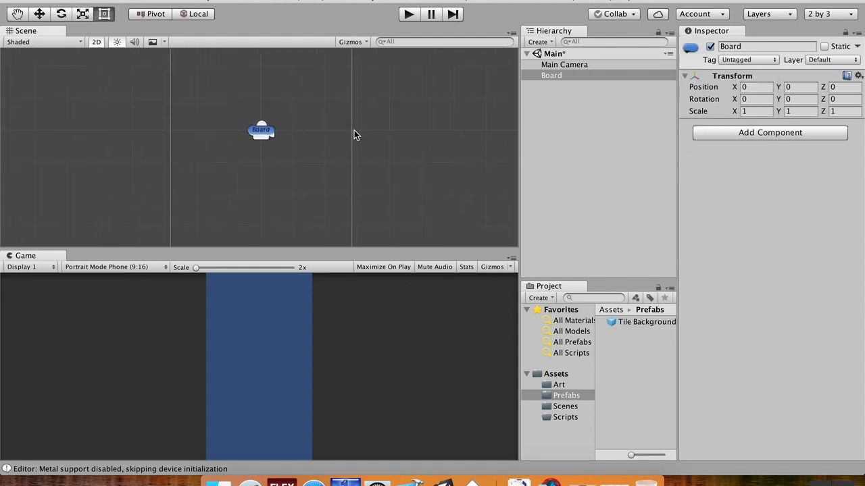
pyautogui.click(262, 135)
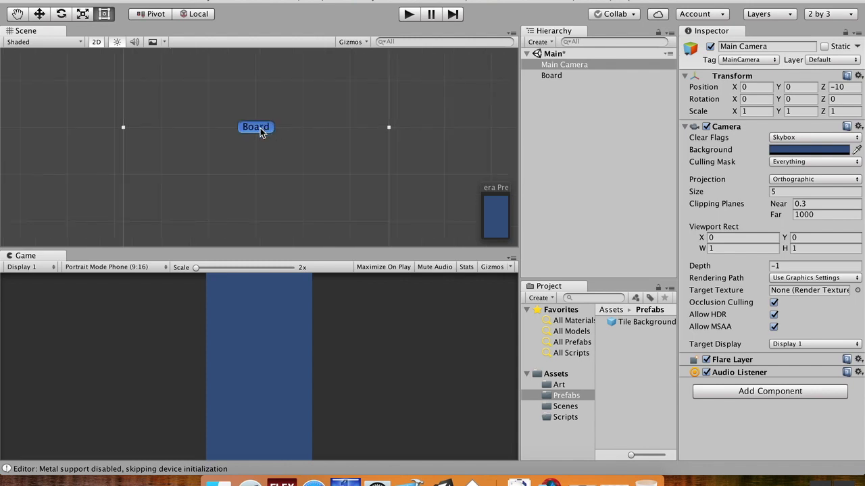
pyautogui.click(260, 131)
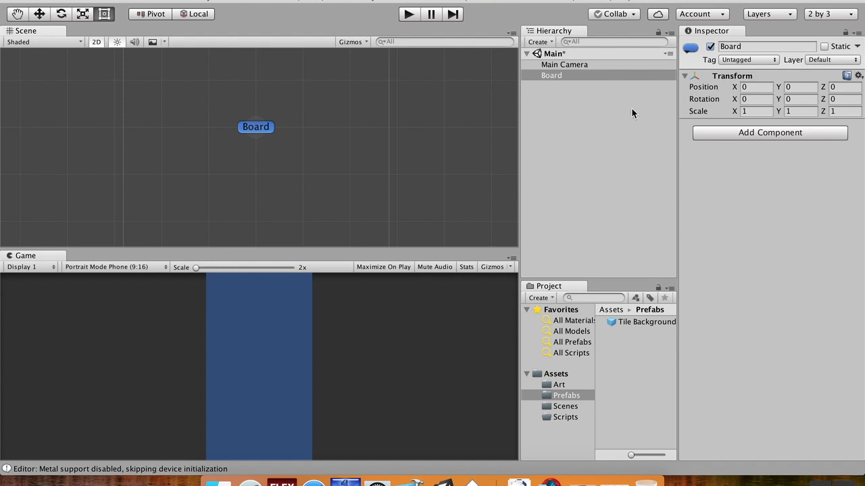
# Select Main Camera, then show the Art folder's Background, Dot, game palette and Squircle sprites
pyautogui.click(587, 65)
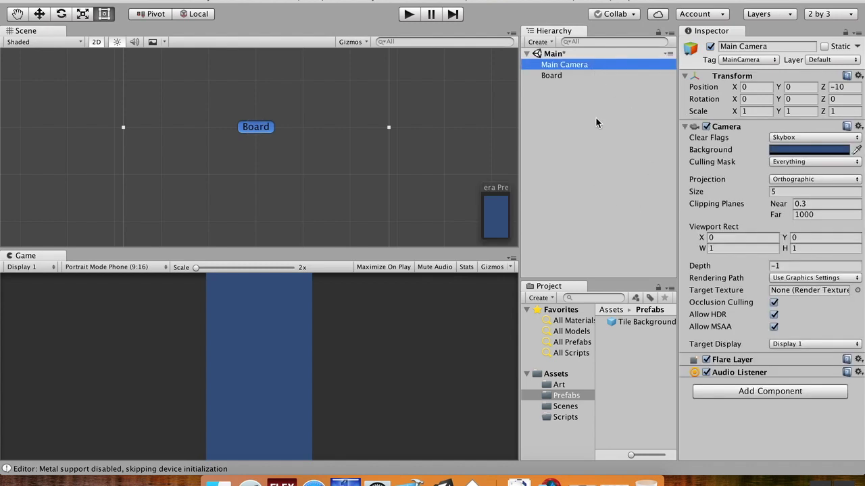
pyautogui.click(558, 386)
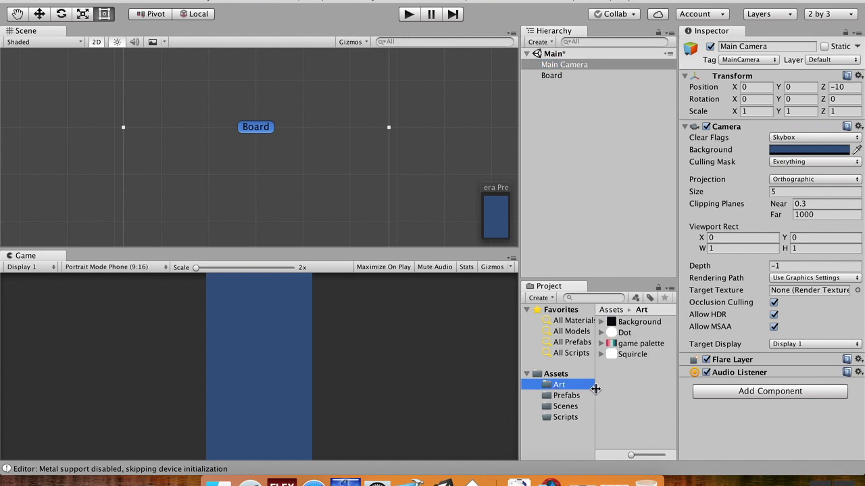